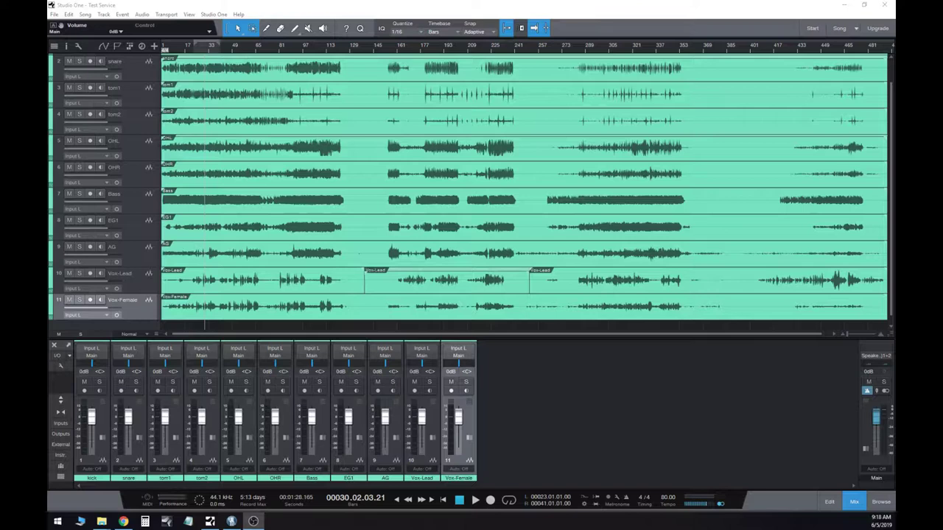
Zoom the arrangement in horizontally to bring bars 29–69 into view
scroll(139, 73, "up", 1)
left_click(139, 73)
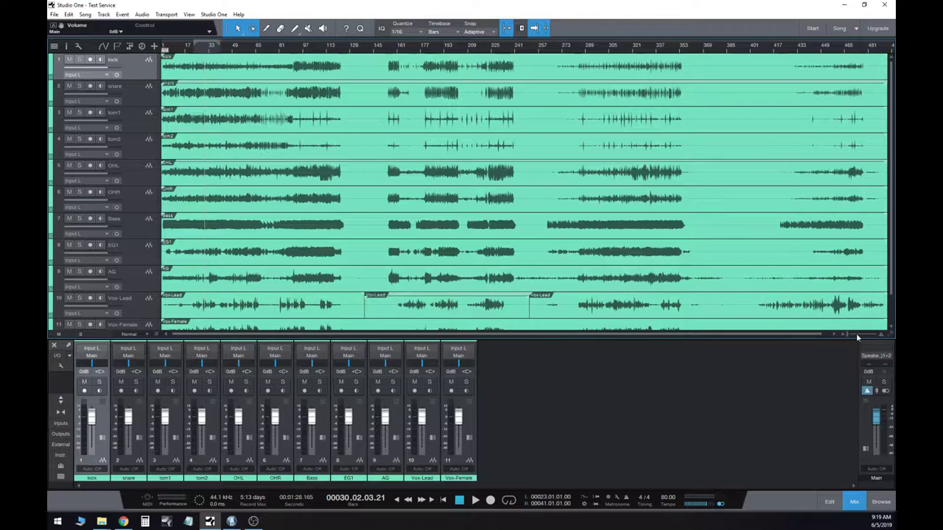
left_click(881, 338)
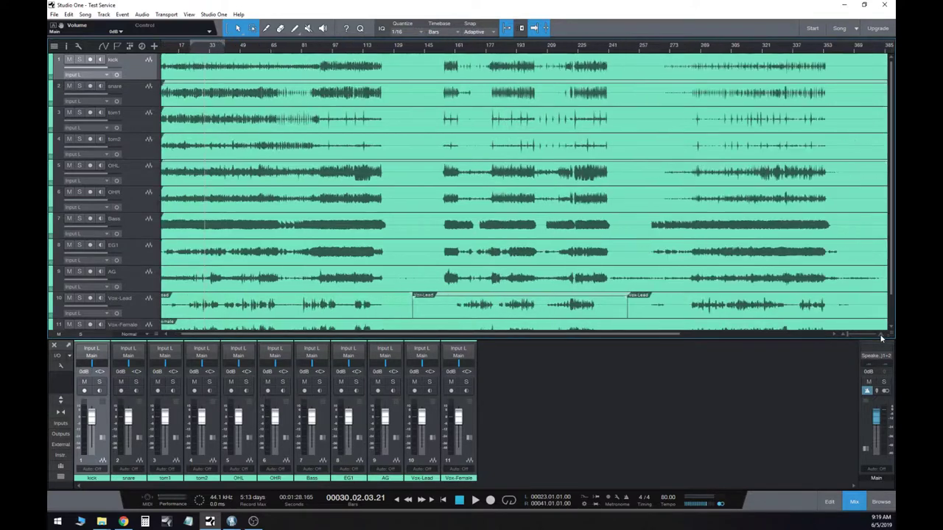
left_click(882, 337)
left_click(882, 338)
left_click(881, 337)
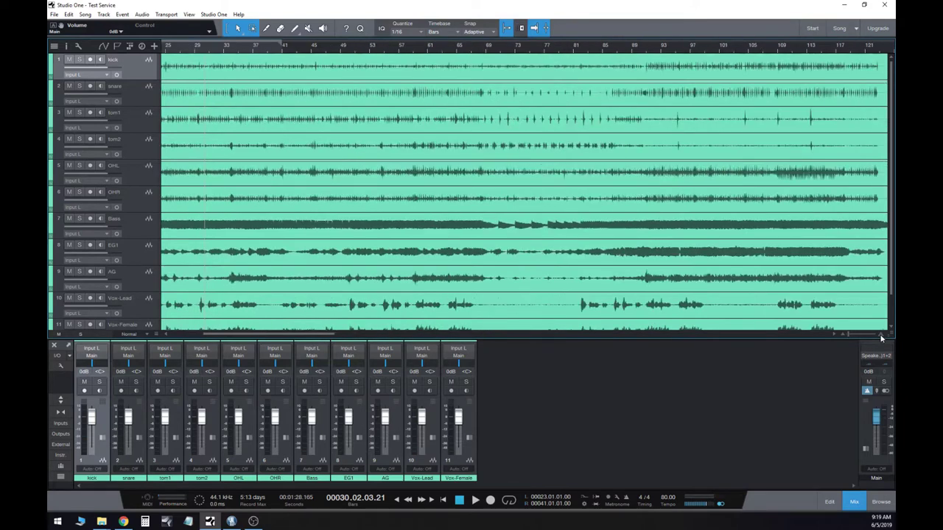
left_click(881, 337)
left_click(882, 337)
left_click(881, 337)
left_click(882, 337)
left_click(881, 338)
Select the Vox-Lead track and set the track height to X-Large
left_click(143, 311)
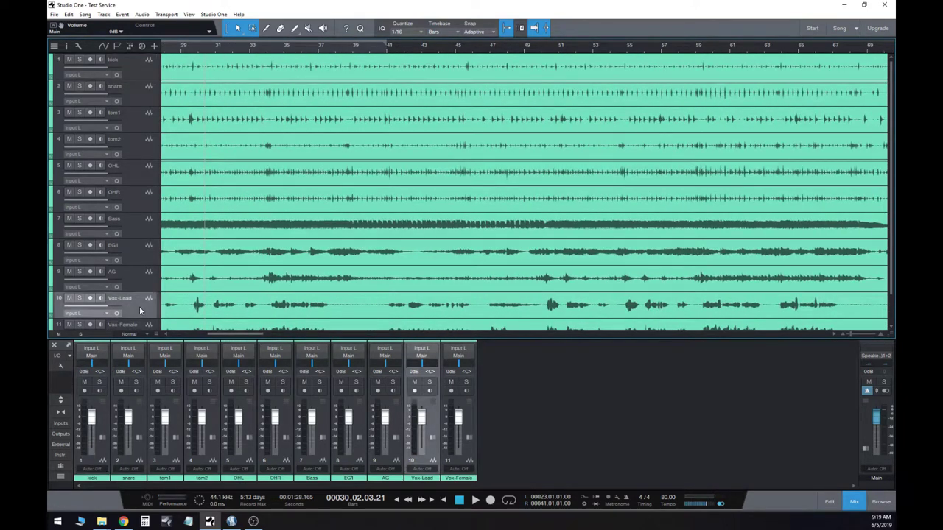
left_click(147, 335)
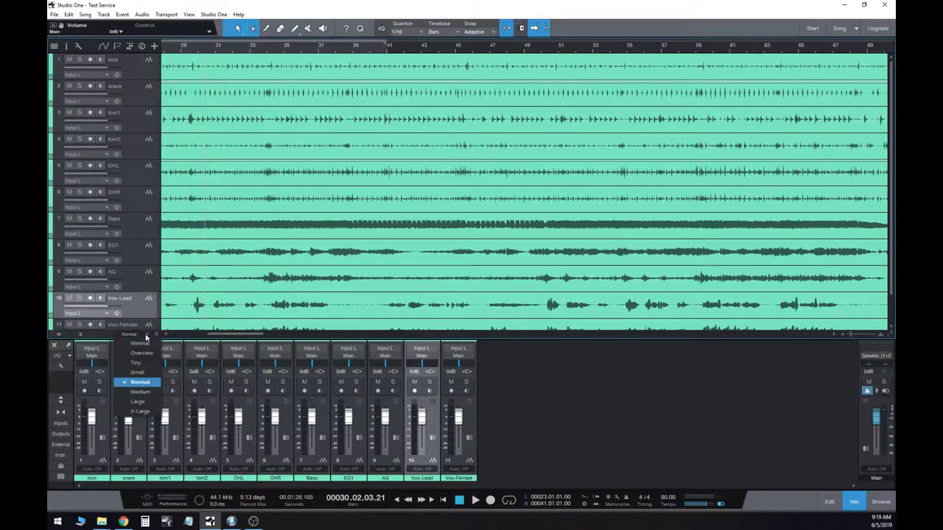
left_click(149, 412)
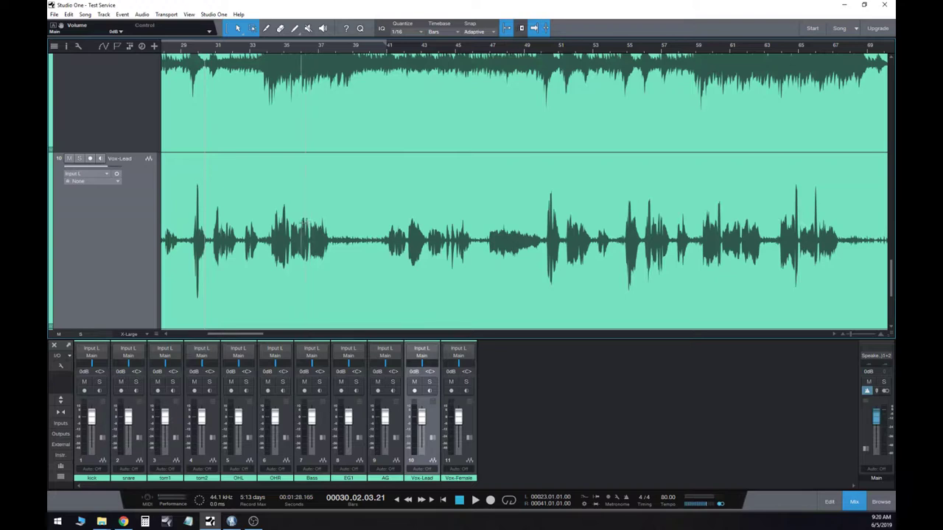
Return tracks to Normal height and enlarge the mixer to show Inserts and Sends rows
left_click(132, 334)
left_click(136, 382)
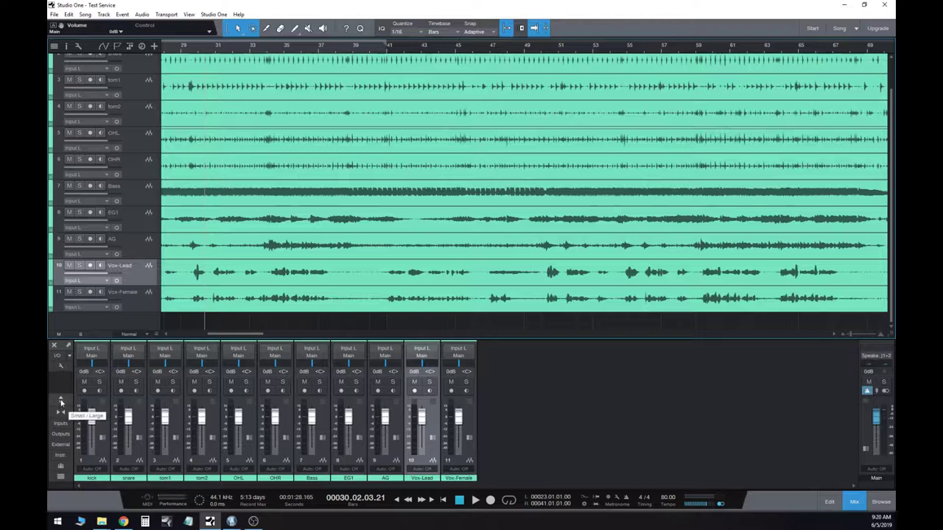
left_click(61, 402)
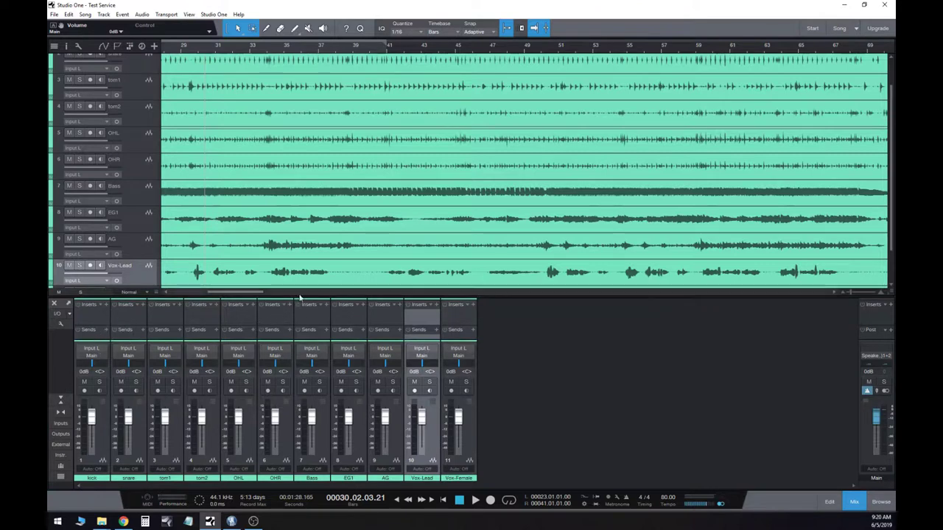
left_click_drag(299, 295, 301, 267)
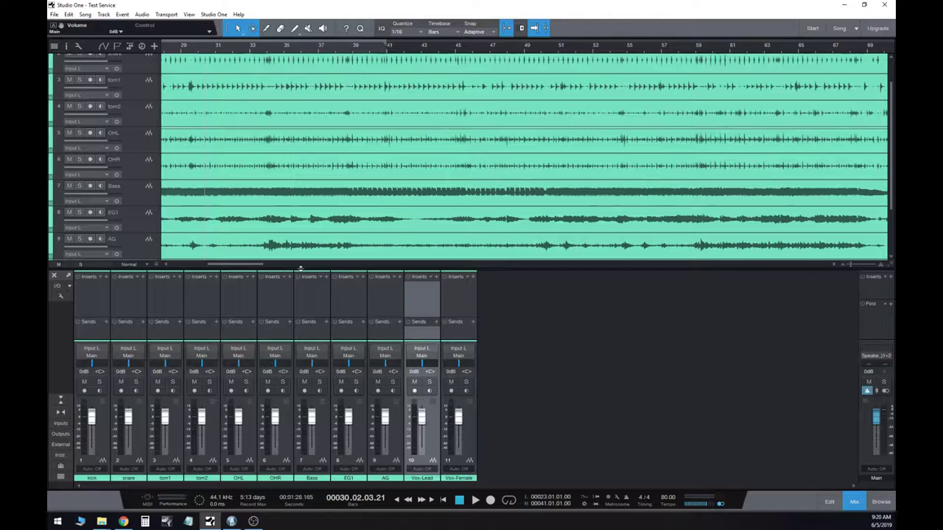
Insert the PreSonus Channel Strip on the kick and copy it onto the other channels
left_click(105, 278)
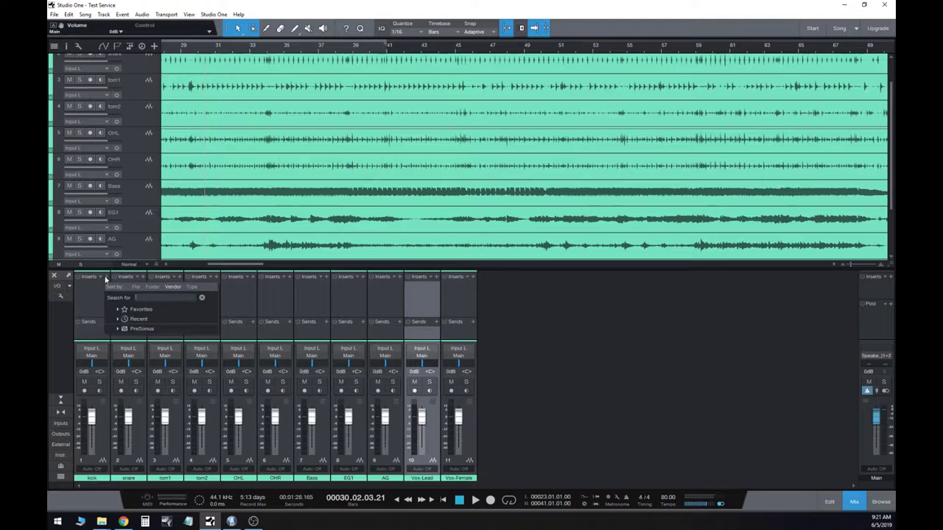
left_click(118, 329)
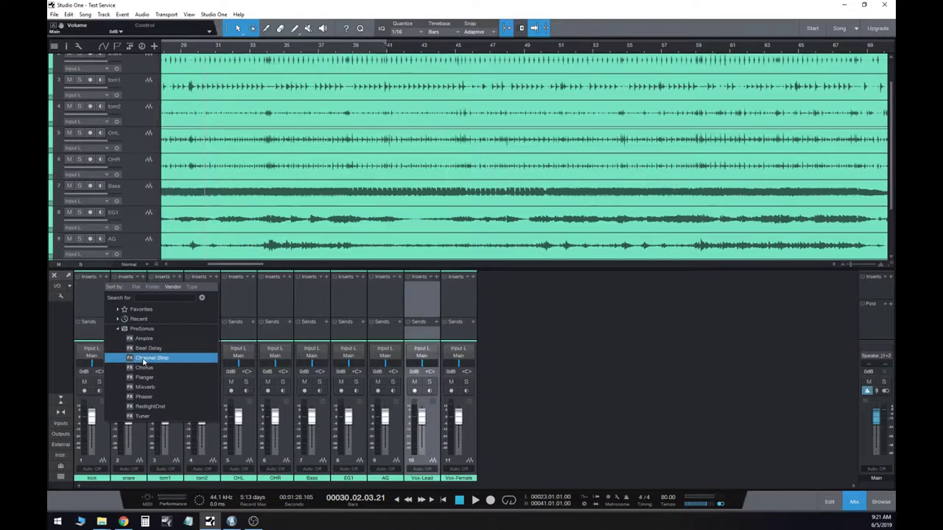
left_click(143, 359)
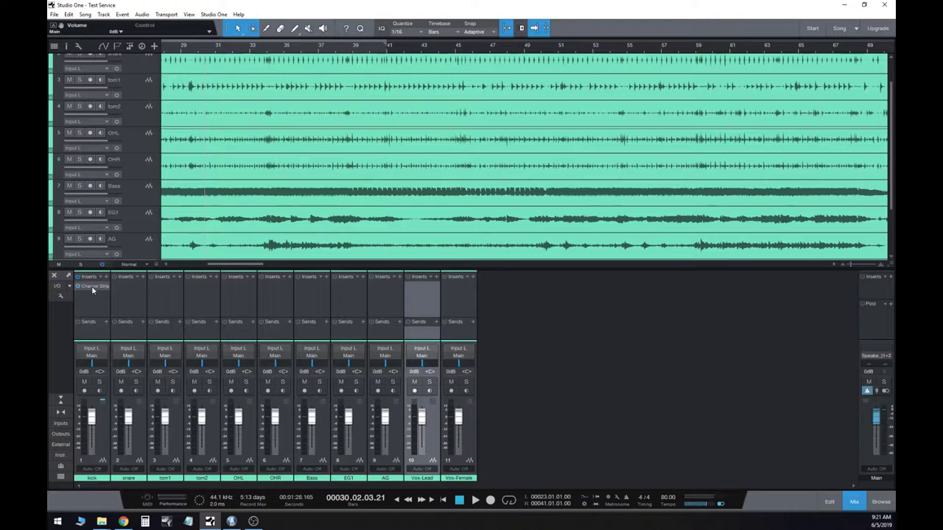
left_click_drag(92, 286, 449, 297)
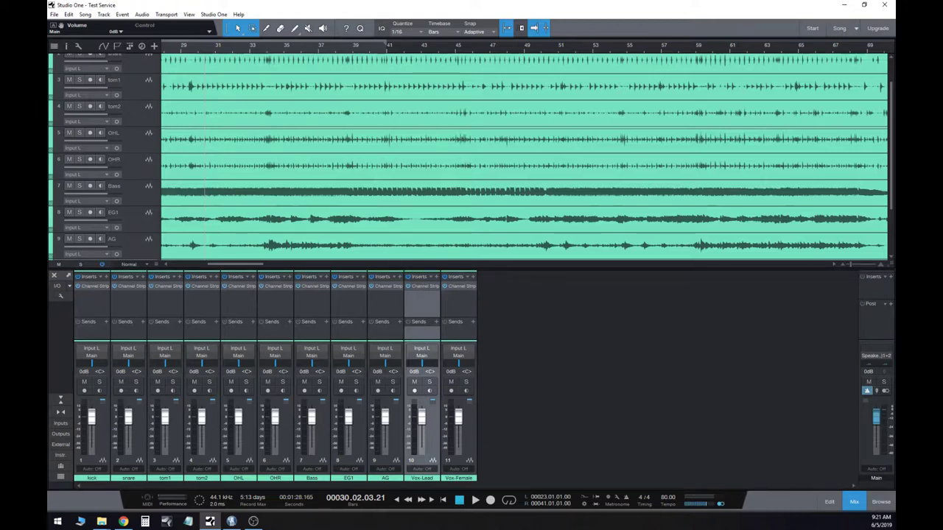
Open the kick's Channel Strip, enable its low cut at 40 Hz, and add some compression
left_click(88, 285)
left_click_drag(349, 279, 394, 132)
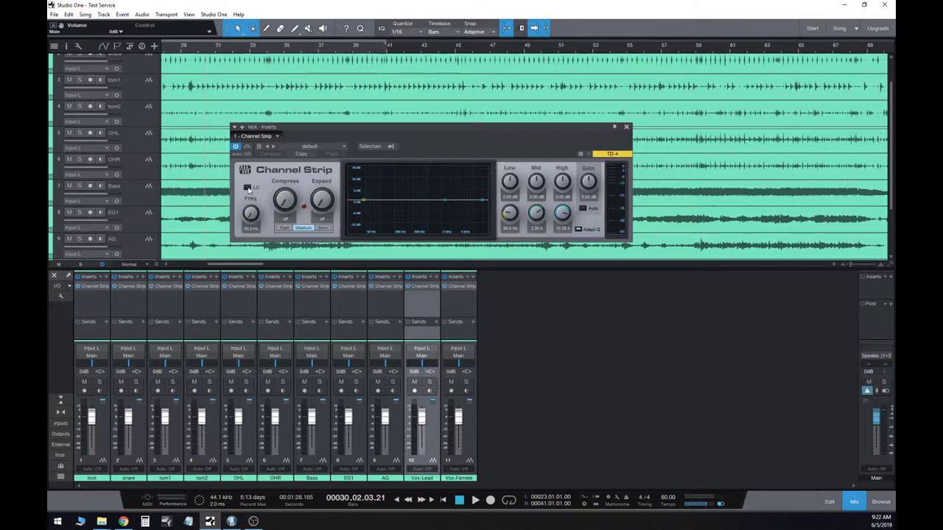
left_click(248, 188)
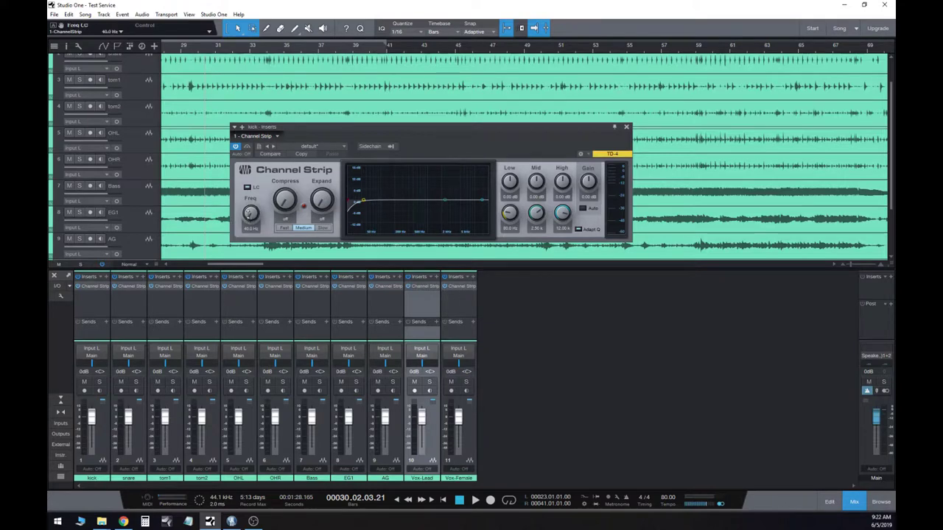
left_click_drag(248, 213, 249, 183)
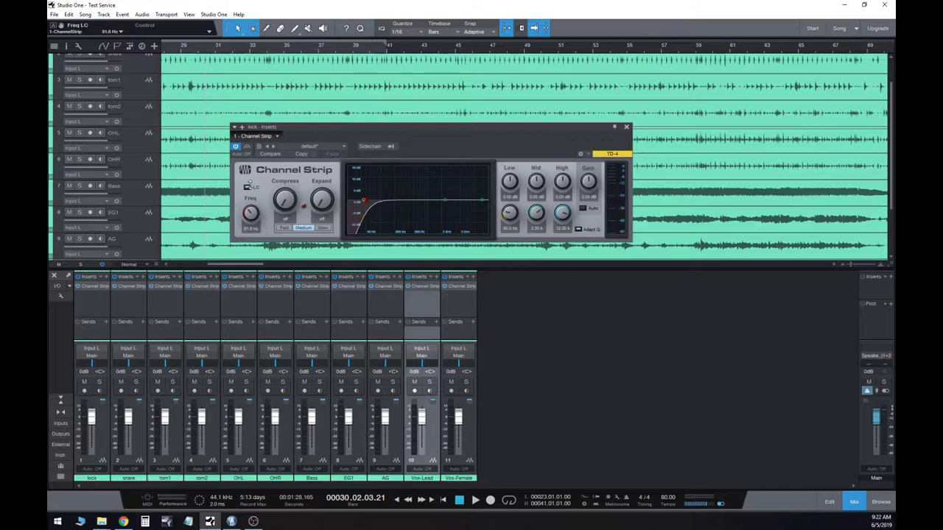
left_click_drag(248, 182, 249, 202)
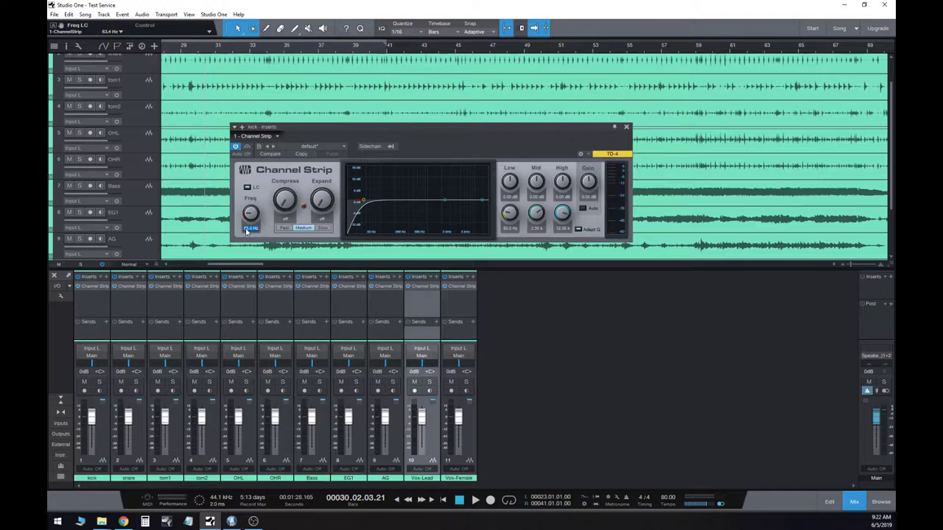
type("40")
key("Return")
mouse_move(282, 208)
left_mouse_down()
mouse_move(280, 160)
mouse_move(283, 209)
left_mouse_up()
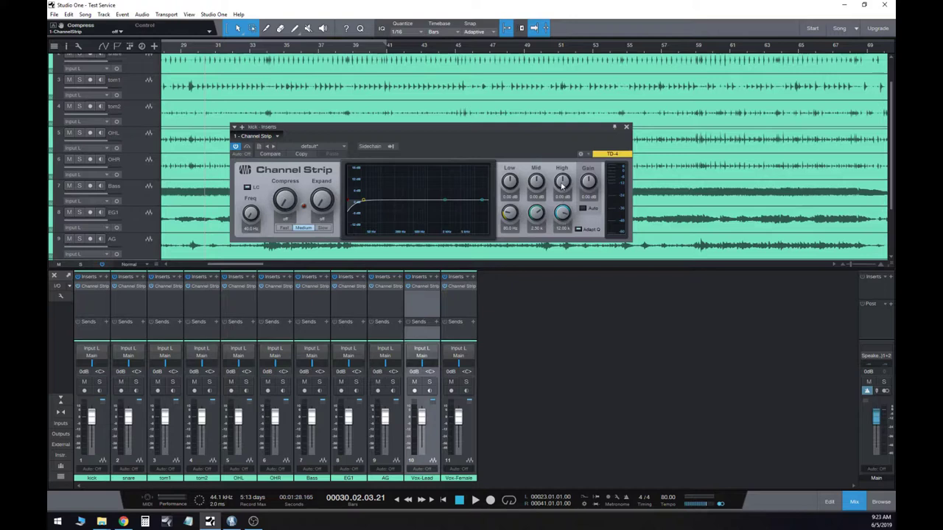
Give the kick EQ small low and mid boosts and raise output gain to 0.72 dB
left_click_drag(561, 187, 561, 185)
left_click_drag(445, 201, 417, 187)
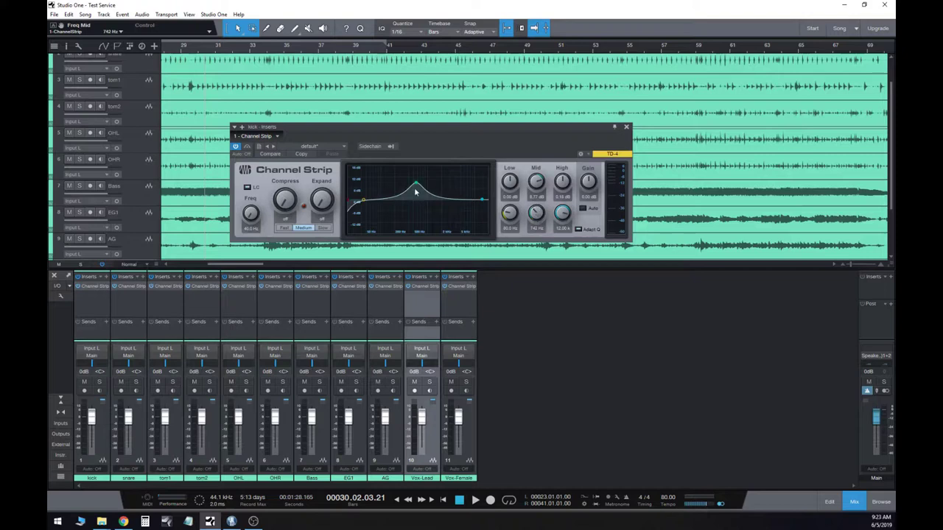
left_click_drag(416, 186, 370, 199)
mouse_move(483, 200)
left_mouse_down()
mouse_move(464, 187)
mouse_move(451, 209)
mouse_move(466, 203)
left_mouse_up()
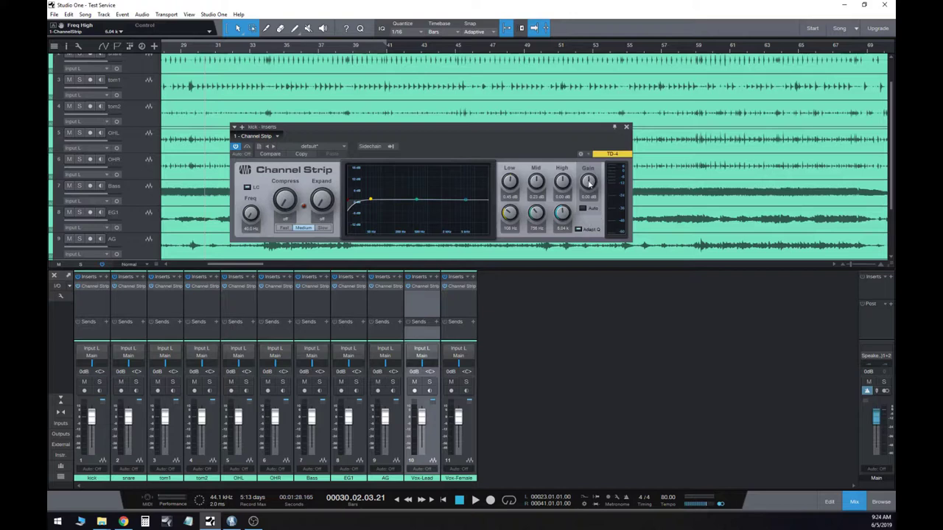
left_click_drag(589, 179, 588, 180)
left_click_drag(573, 131, 631, 298)
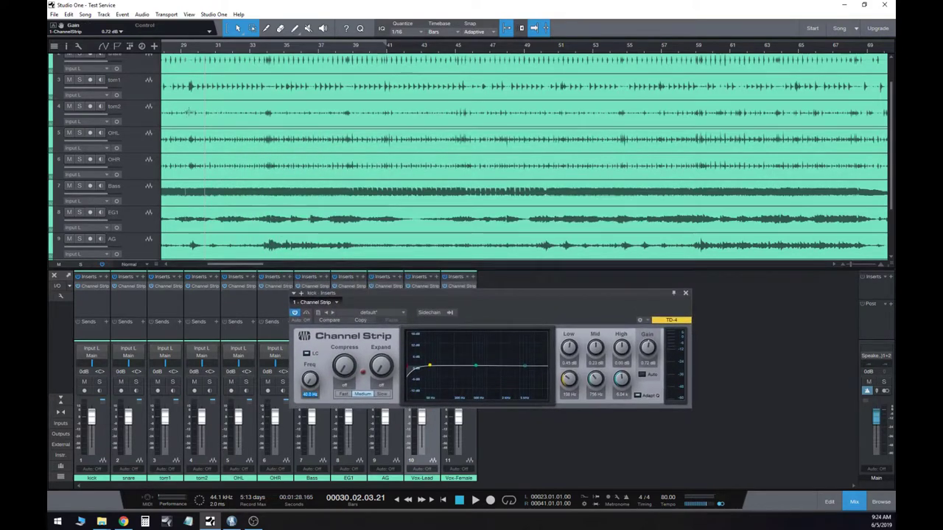
Set the tracks to Large height
scroll(139, 74, "up", 2)
left_click(139, 71)
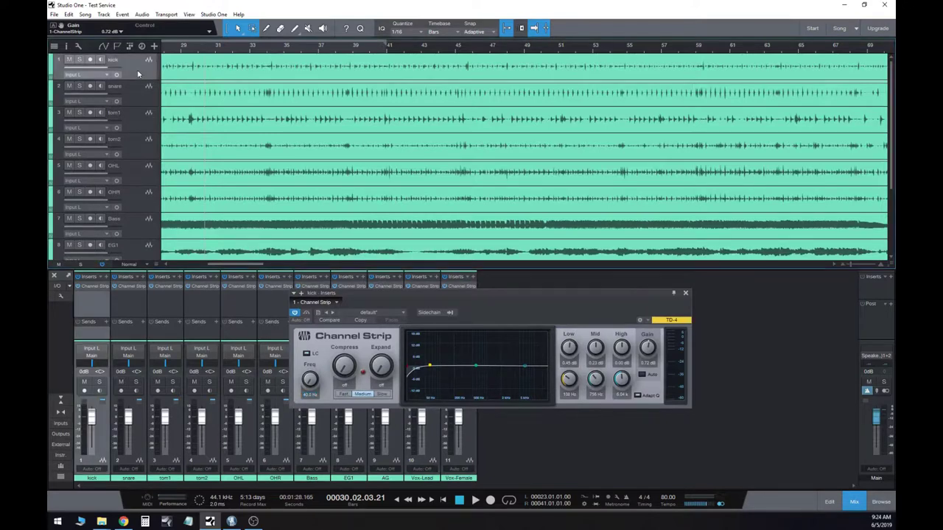
left_click(139, 266)
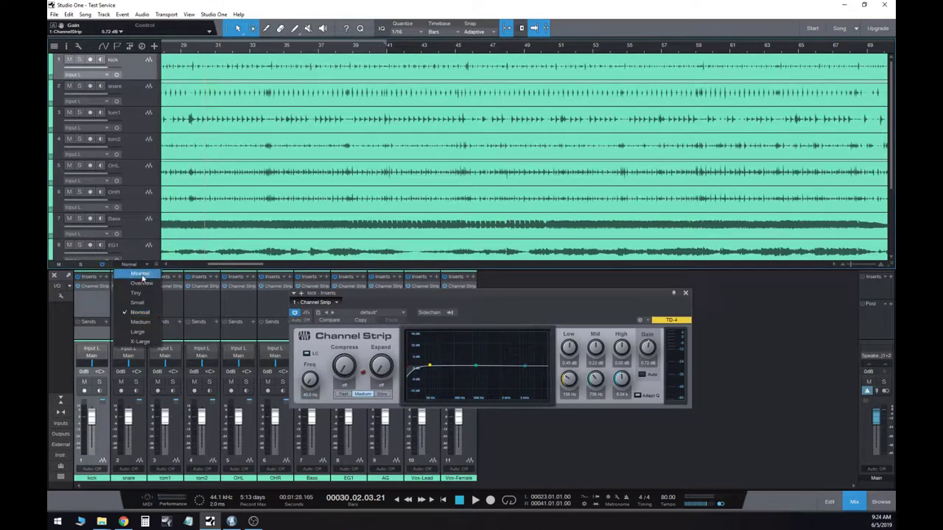
left_click(139, 332)
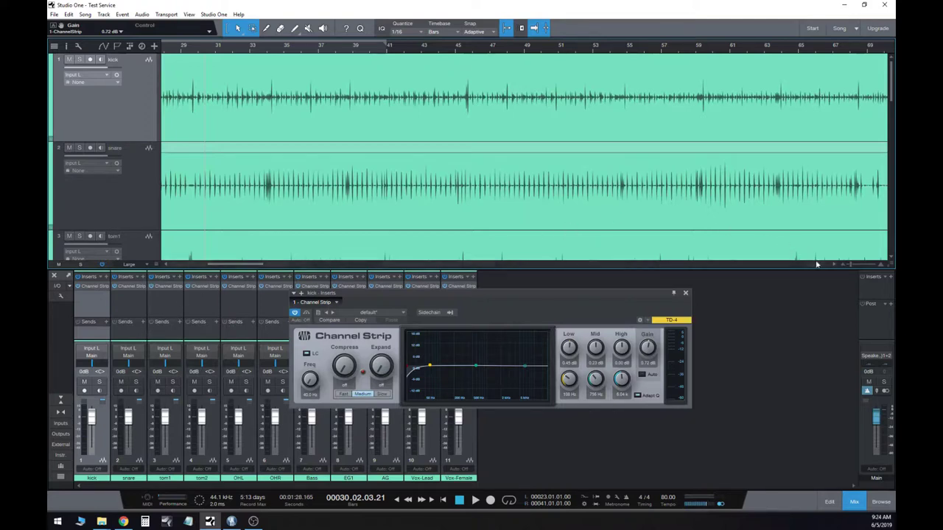
Extend the loop range's end from bar 41 to bar 49
scroll(842, 265, "down", 3)
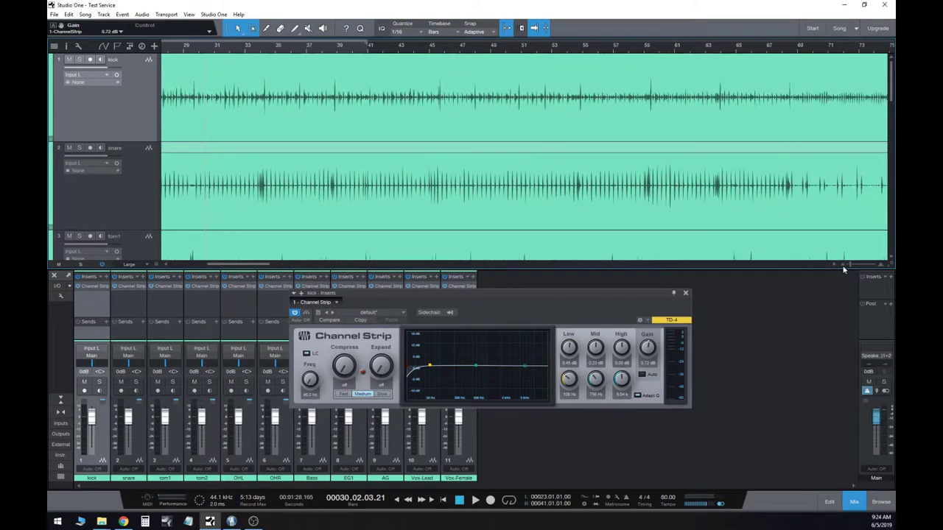
scroll(843, 269, "down", 3)
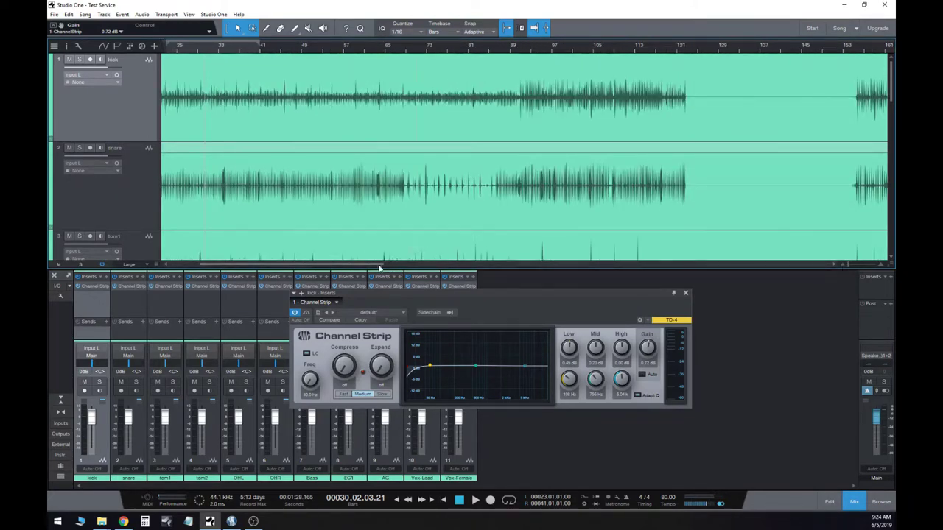
left_click_drag(383, 267, 343, 270)
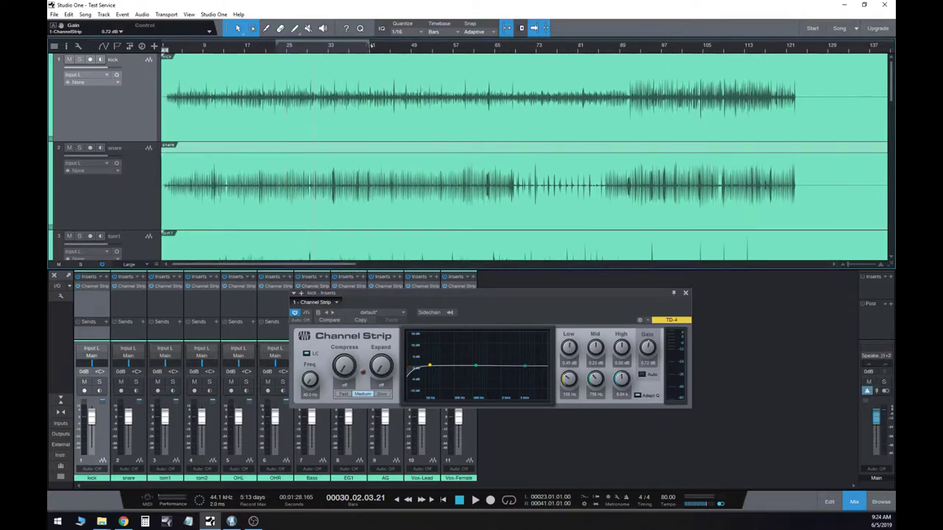
left_click_drag(370, 45, 435, 45)
Turn on looping for bars 25–49 and solo the kick channel
right_click(377, 49)
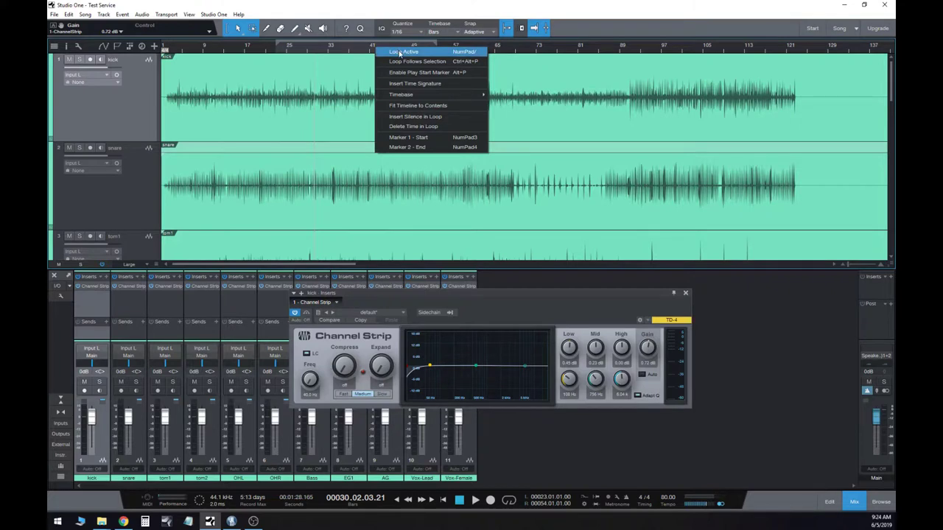
left_click(399, 52)
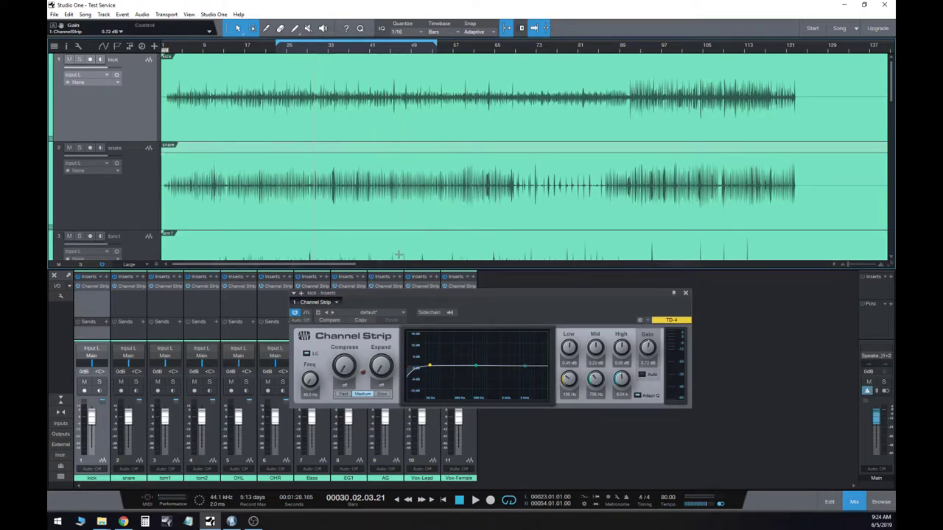
left_click_drag(397, 296, 353, 138)
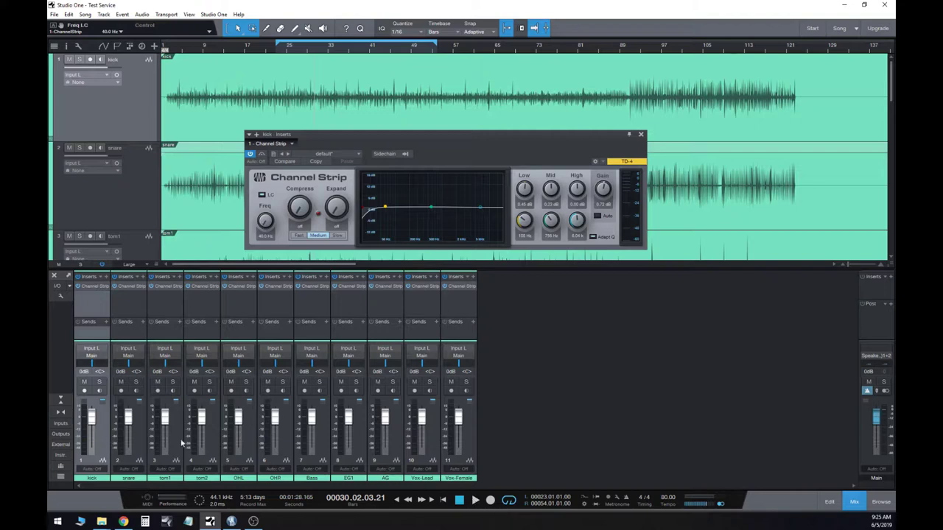
left_click(99, 384)
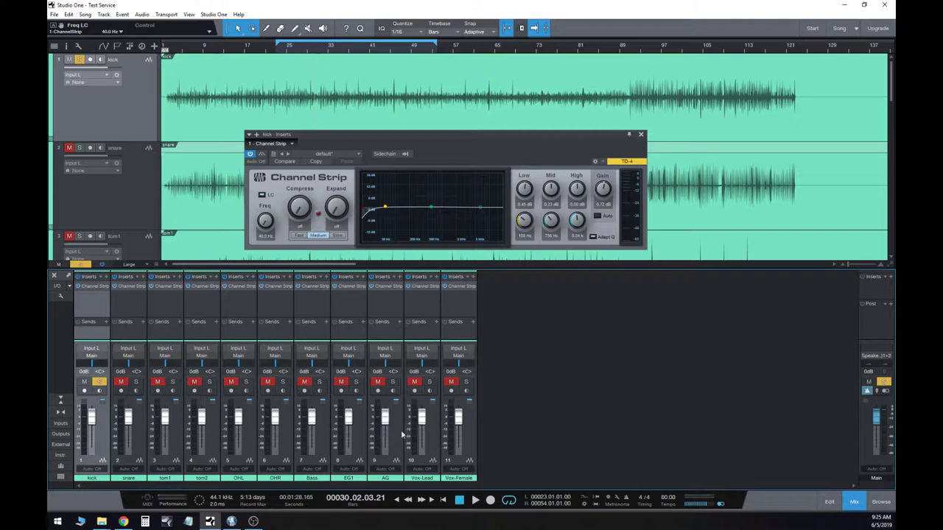
Play the loop and raise the kick's low cut from 40 Hz to about 250 Hz
left_click(475, 500)
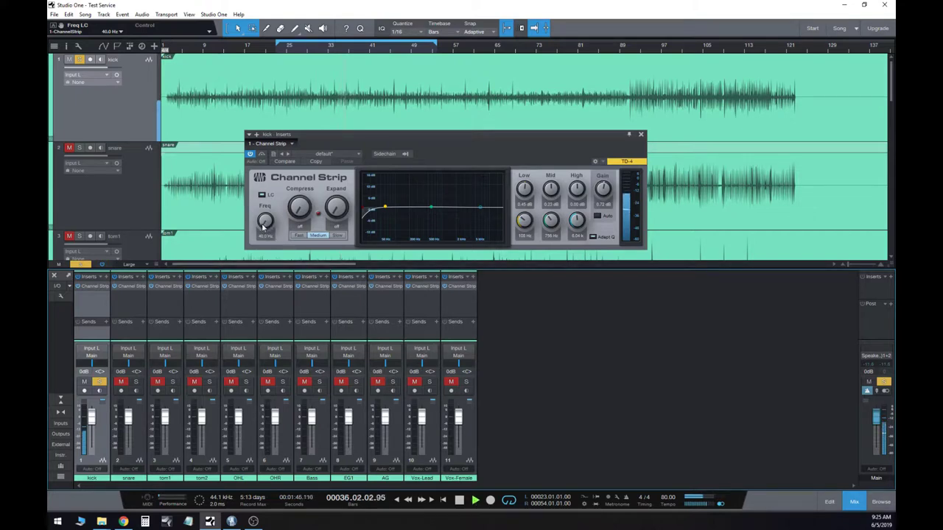
left_click_drag(265, 224, 267, 153)
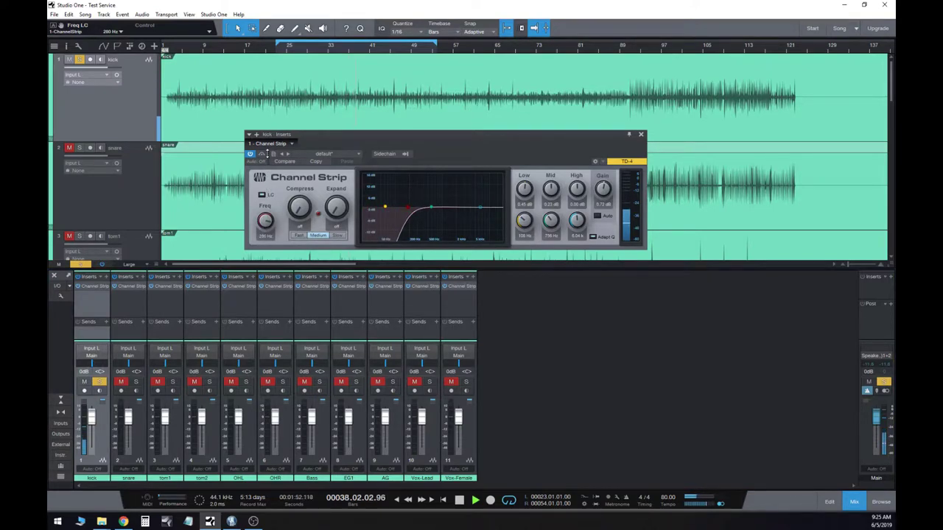
Fine-tune the kick low cut and set the compressor to Fast speed at about 79 %
left_click_drag(268, 153, 271, 247)
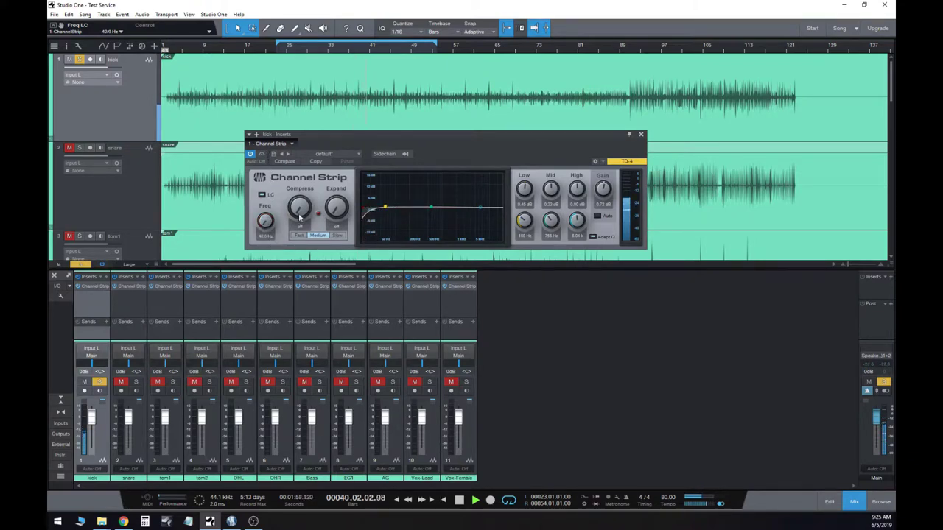
left_click_drag(299, 215, 299, 133)
left_click_drag(308, 215, 299, 192)
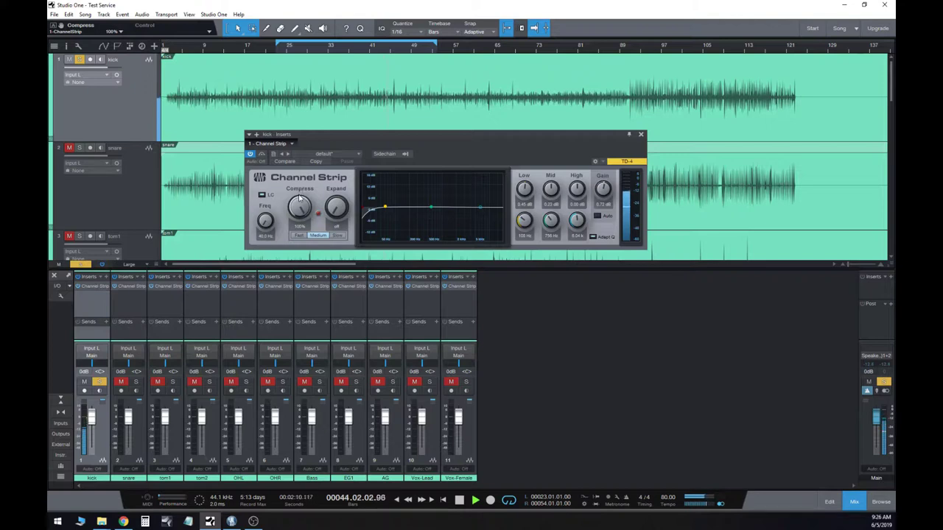
left_click(299, 237)
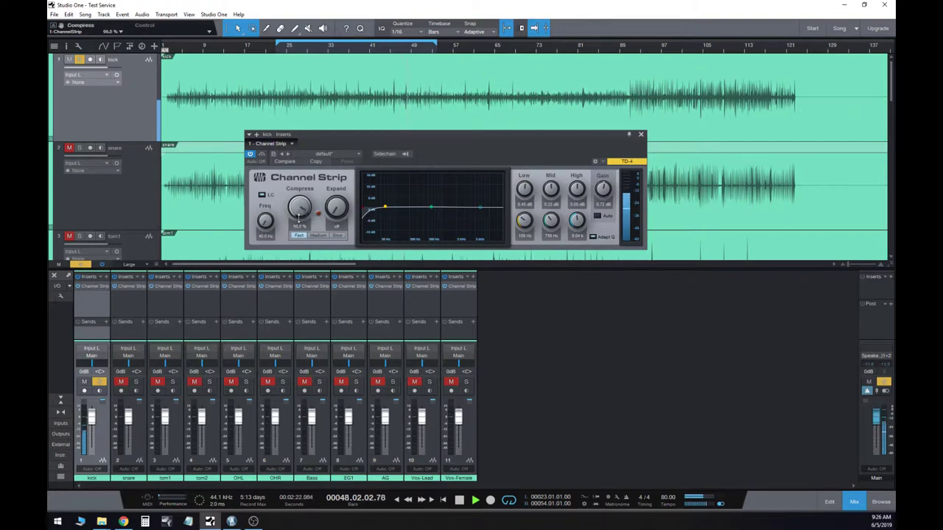
mouse_move(298, 220)
left_mouse_down()
mouse_move(300, 229)
mouse_move(297, 213)
left_mouse_up()
Turn the kick's mid EQ band into a cut of about 9.36 dB near 676 Hz
left_click_drag(431, 210, 433, 184)
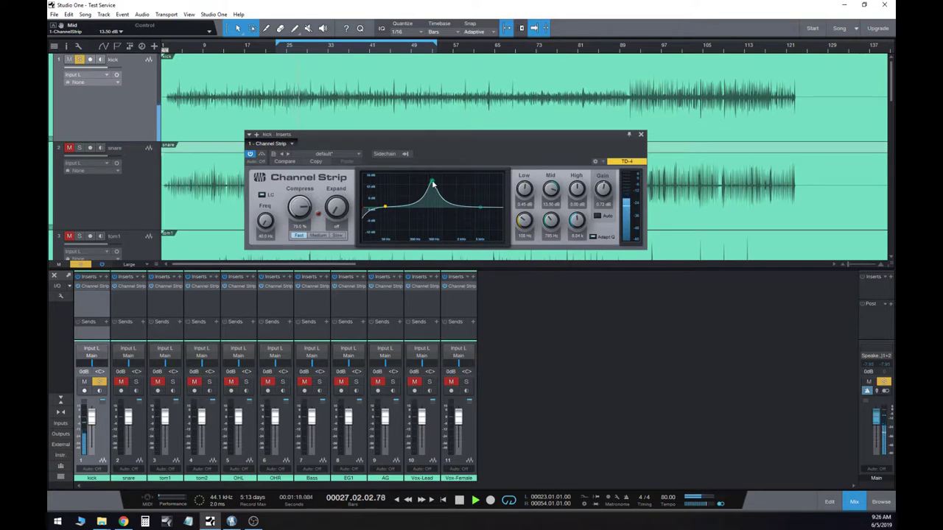
mouse_move(431, 182)
left_mouse_down()
mouse_move(414, 179)
mouse_move(446, 178)
mouse_move(429, 179)
left_mouse_up()
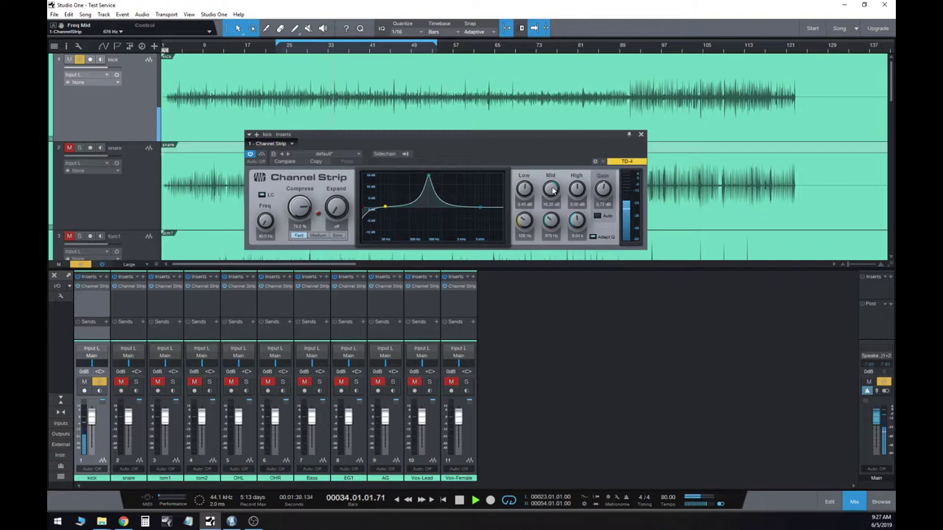
left_click_drag(552, 189, 546, 246)
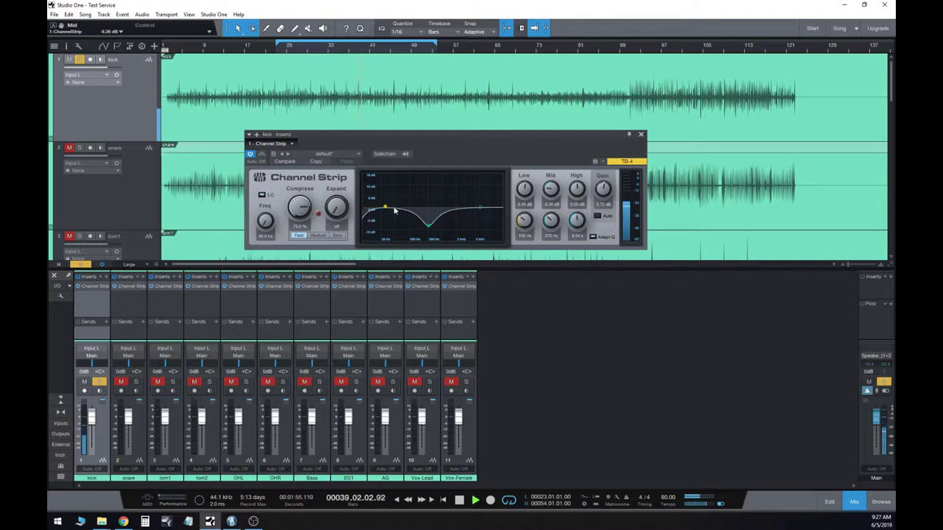
Move the low EQ band up to about 232 Hz and enter a 2.7 gain
left_click_drag(385, 208, 415, 204)
left_click(523, 204)
type("2.7")
key("Return")
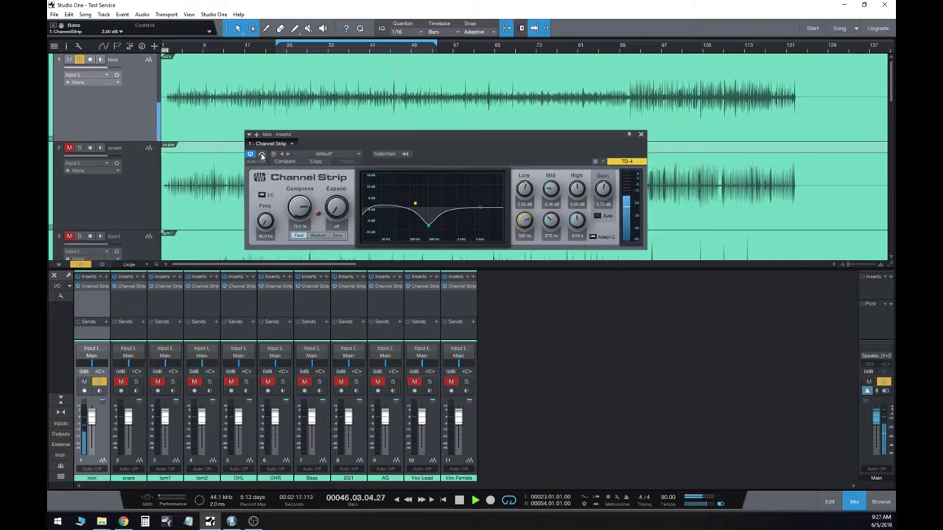
A/B the kick's Channel Strip with Bypass, leave it active, and close its window
left_click(262, 156)
left_click(262, 155)
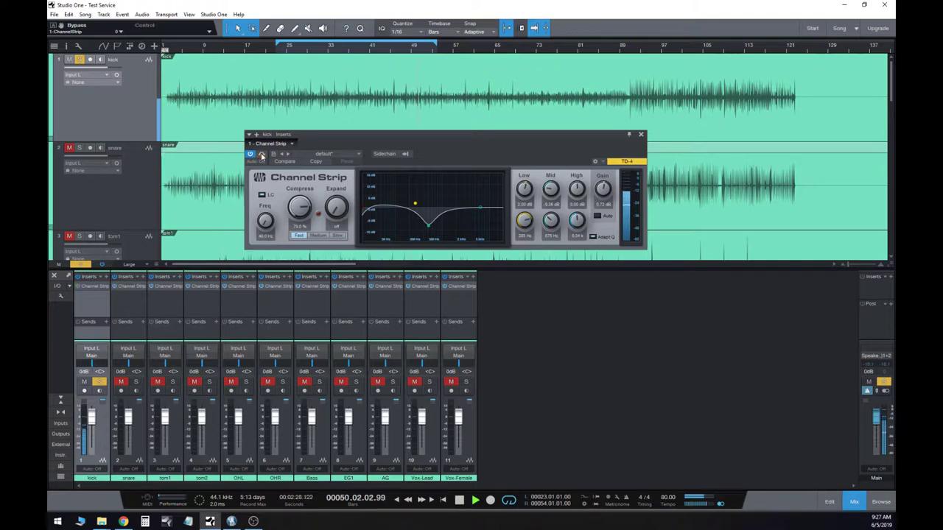
left_click(641, 136)
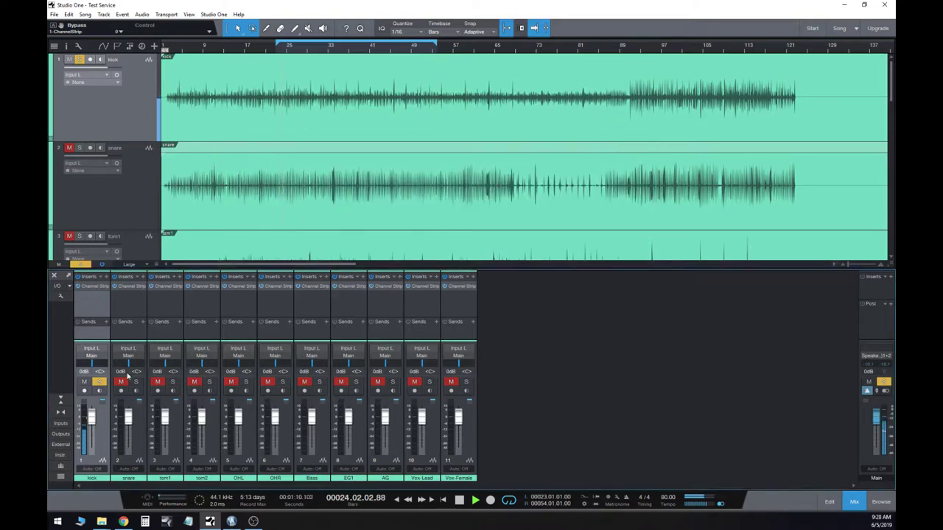
Stop playback and move the solo from the kick to the snare
key("space")
left_click(100, 382)
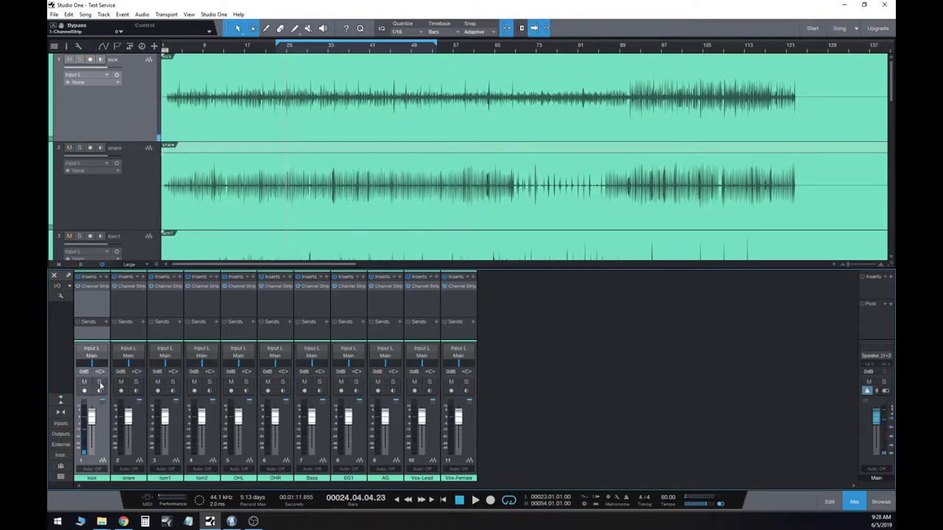
left_click(136, 382)
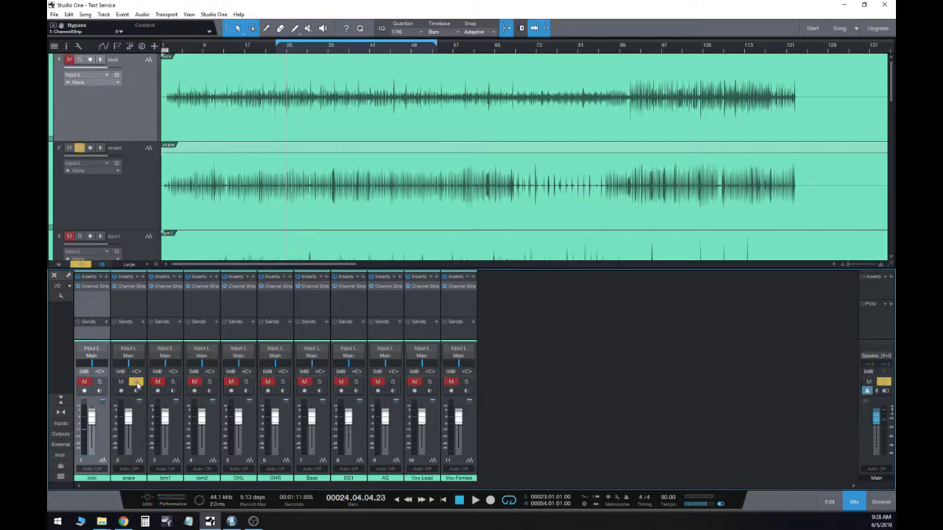
scroll(280, 129, "down", 1)
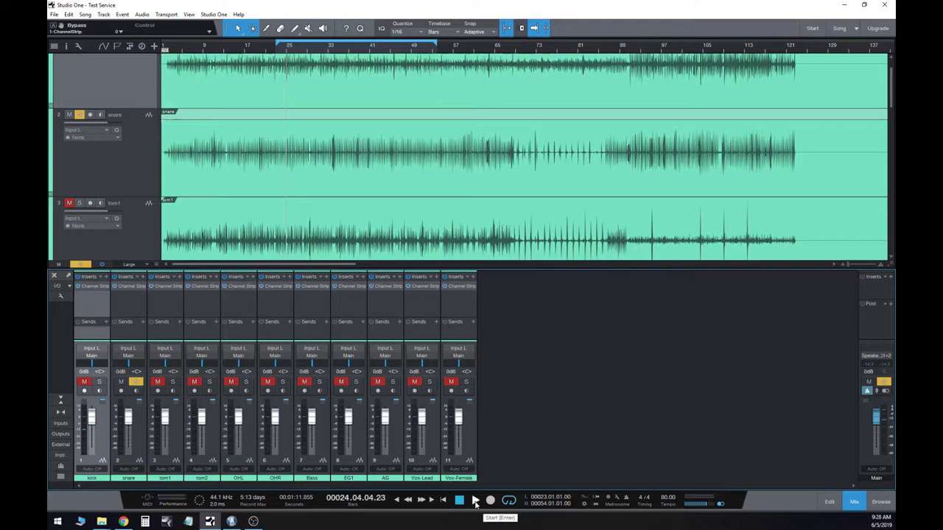
Open the snare's Channel Strip and position its window over the tracks
left_click(128, 286)
left_click_drag(442, 287, 468, 131)
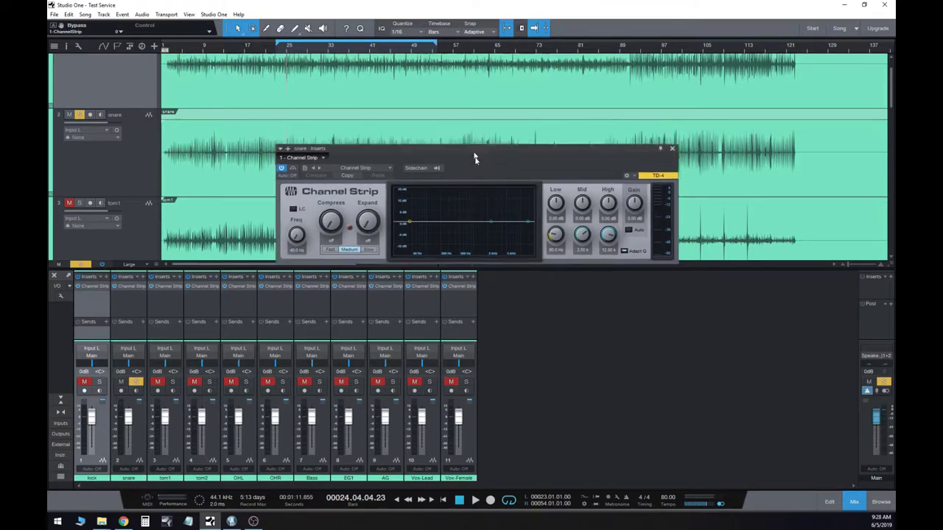
left_click_drag(476, 167, 469, 208)
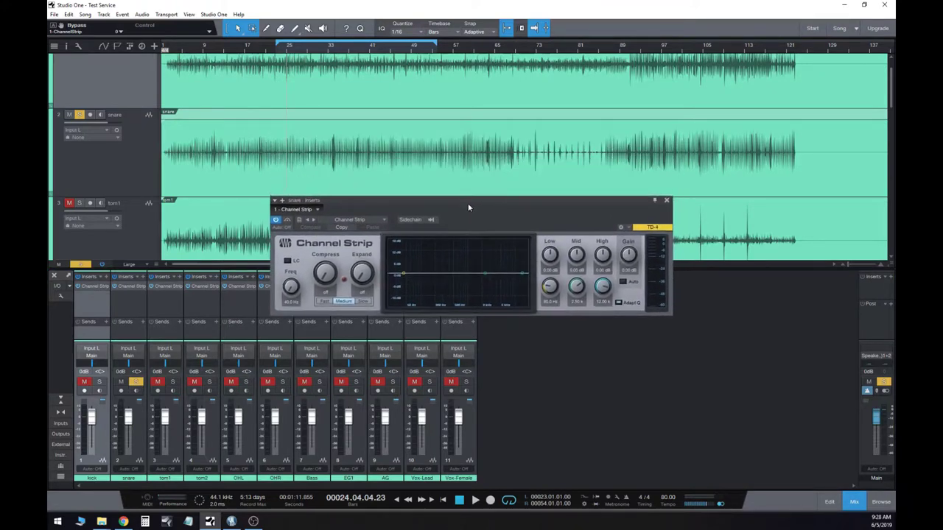
Play the loop and engage the snare's low cut at about 109 Hz
left_click(475, 500)
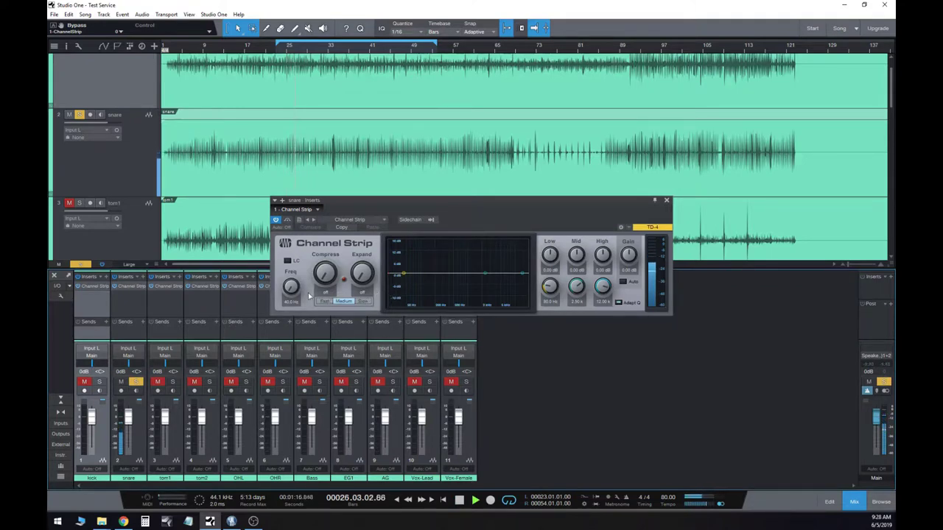
left_click(287, 261)
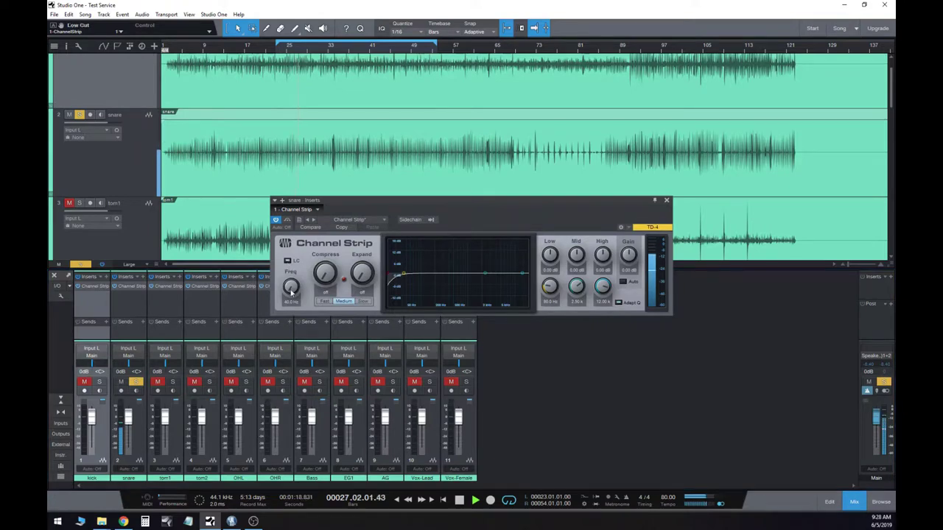
left_click_drag(291, 292, 294, 228)
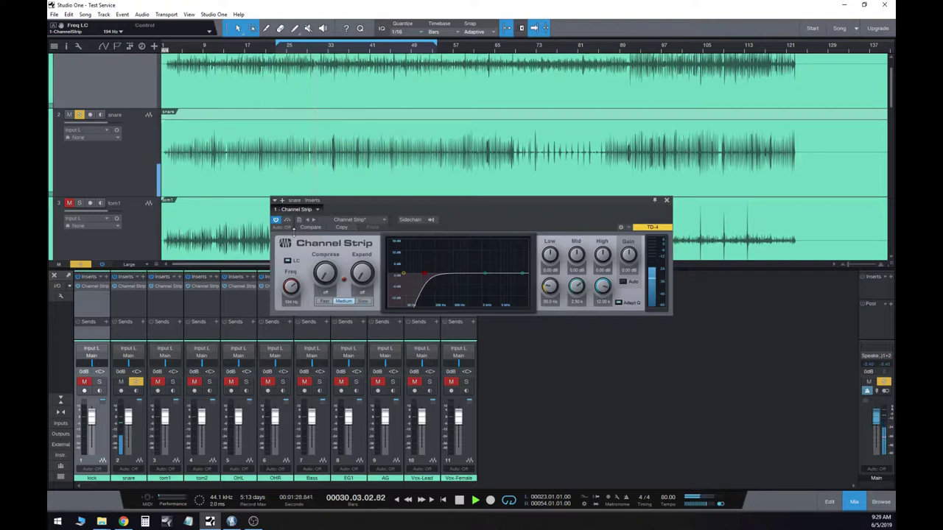
left_click_drag(293, 230, 296, 258)
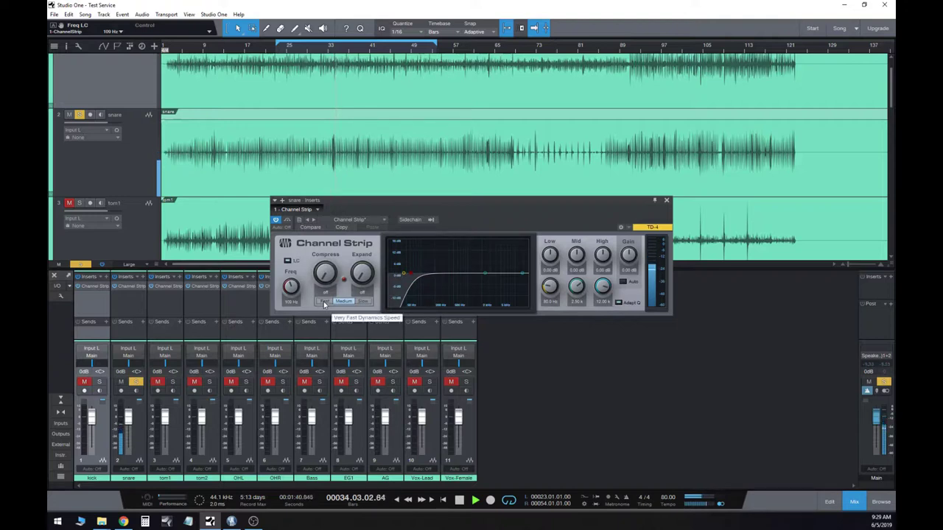
Add Fast compression to the snare and set its mid band gain to -5 dB near 560 Hz
left_click(324, 303)
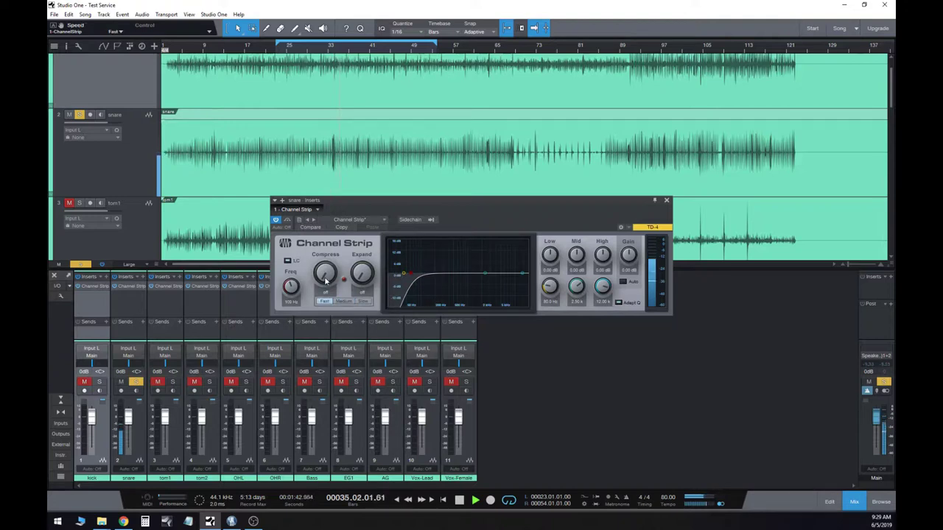
left_click_drag(327, 281, 323, 229)
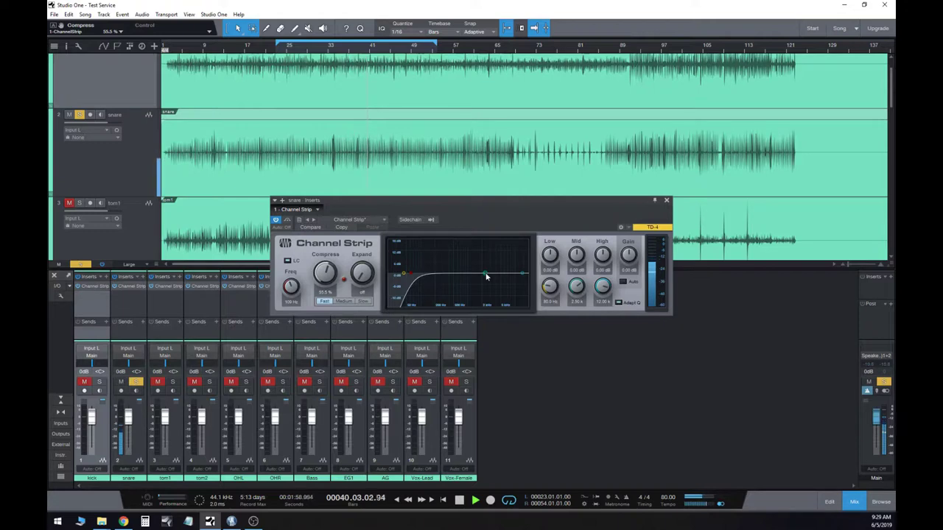
left_click_drag(486, 276, 453, 241)
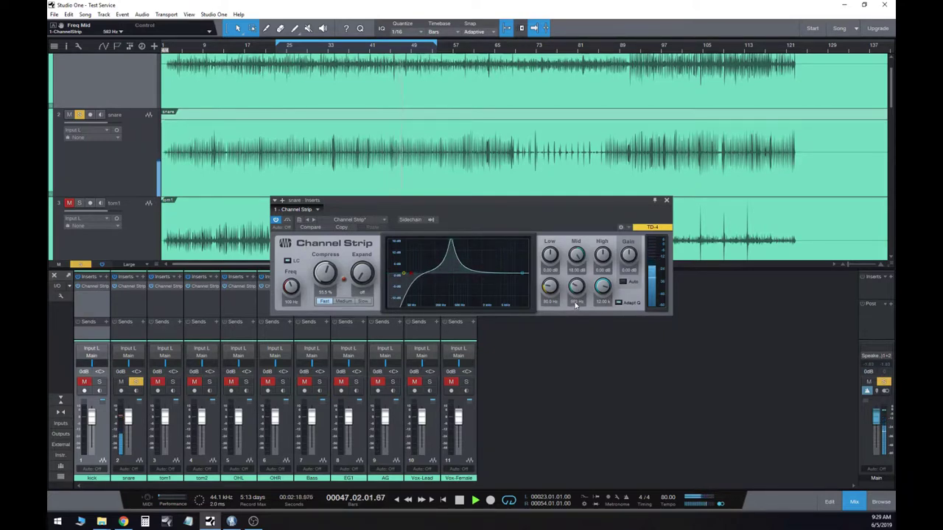
left_click_drag(577, 255, 575, 275)
type("-5")
key("Return")
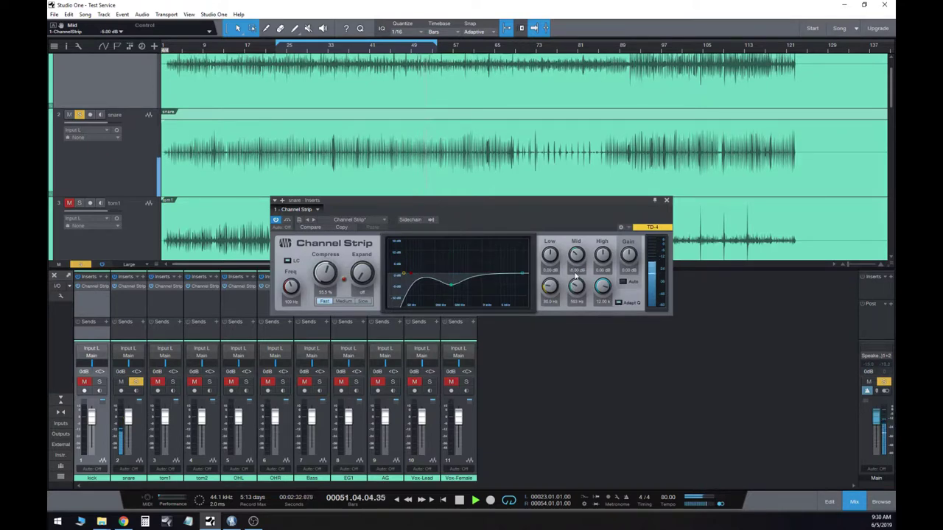
Lower the snare's high shelf to about 3.45 kHz with roughly 3.15 dB boost
left_click(521, 276)
left_click_drag(522, 276, 492, 252)
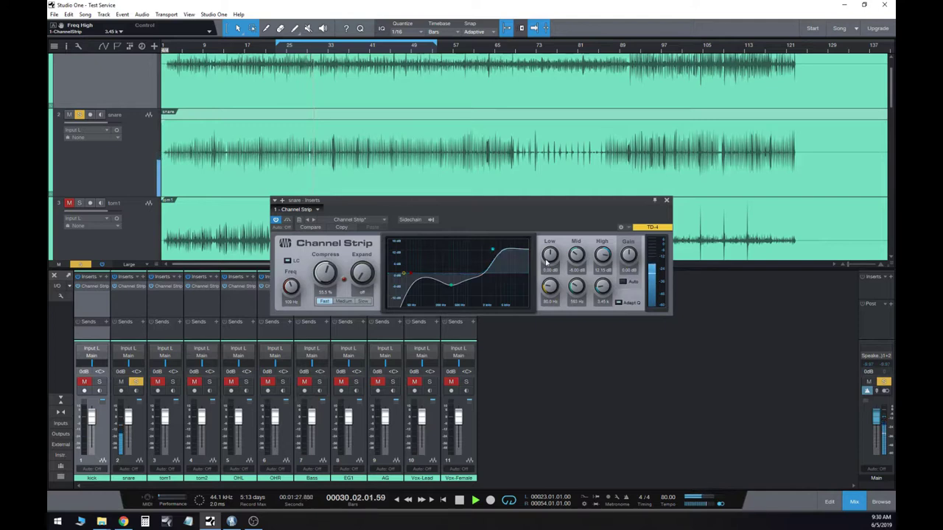
left_click_drag(607, 261, 604, 277)
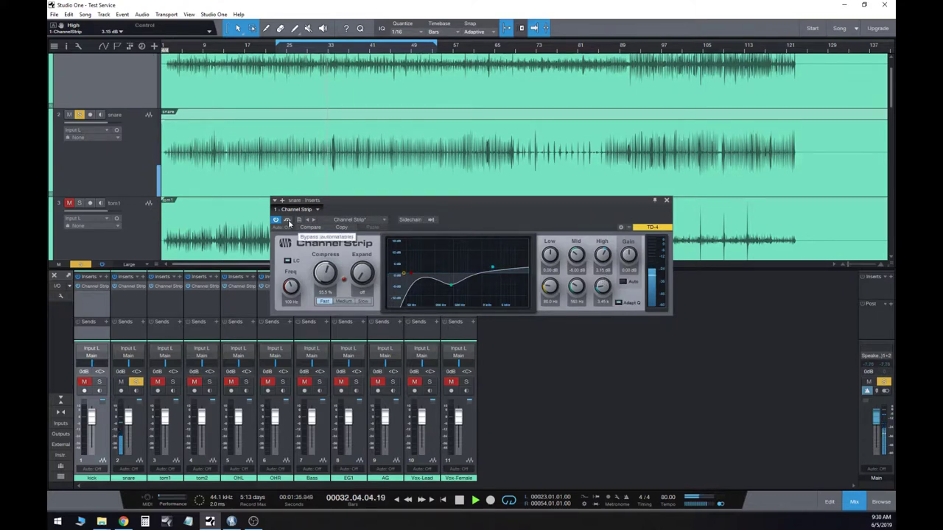
A/B the snare's Channel Strip with Bypass, leave it active, and close its window
left_click(288, 221)
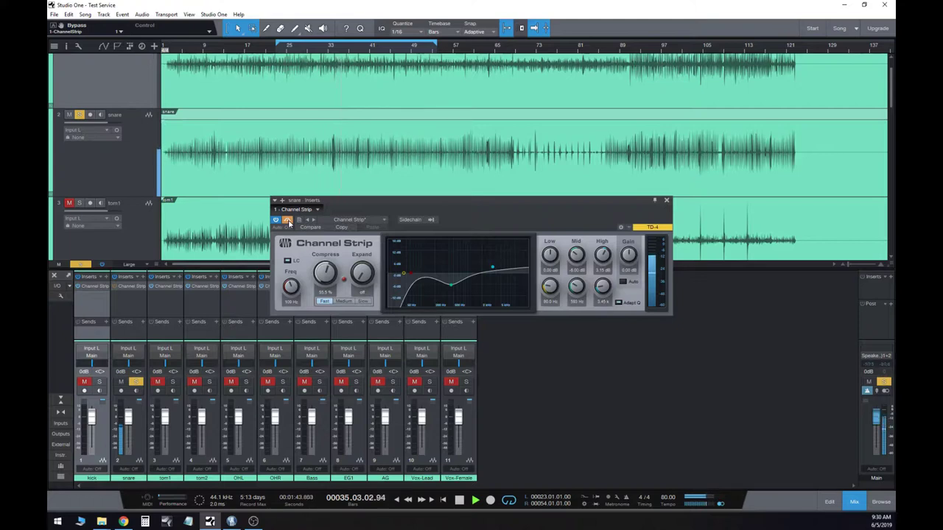
left_click(288, 221)
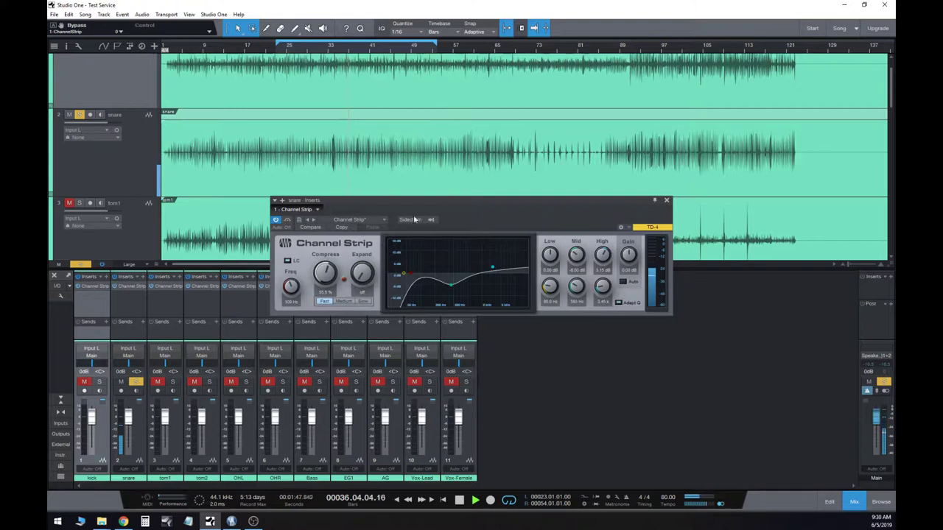
left_click(665, 199)
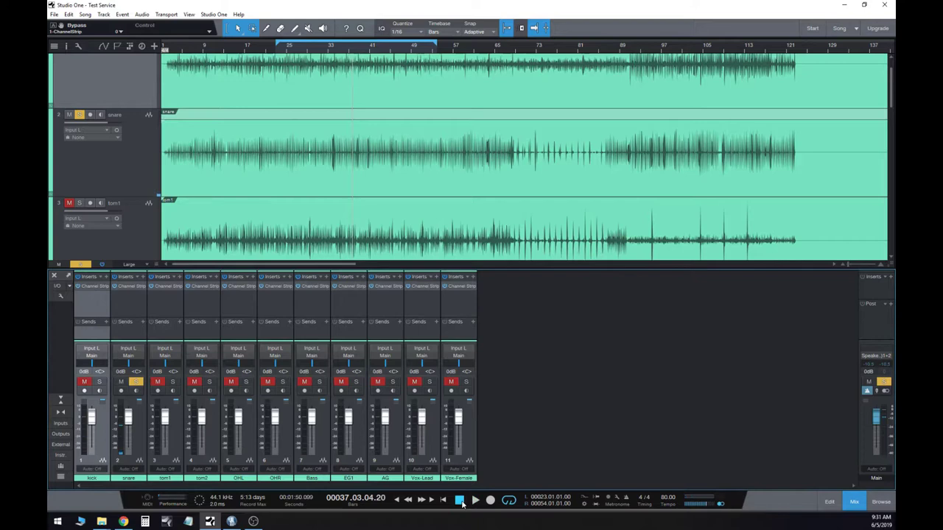
Unsolo the snare, open OHL's Channel Strip, and solo the OHL overhead
left_click(136, 382)
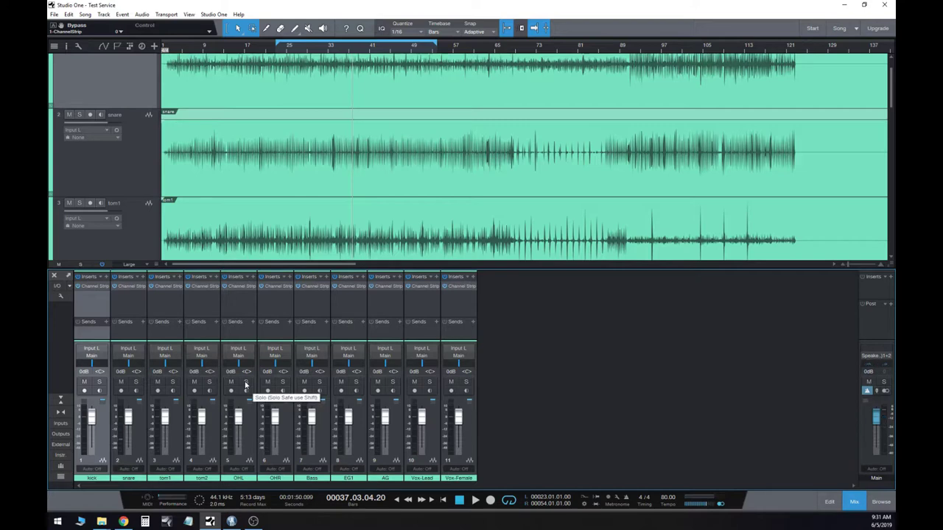
left_click(238, 286)
left_click_drag(505, 266, 637, 180)
scroll(248, 165, "down", 4)
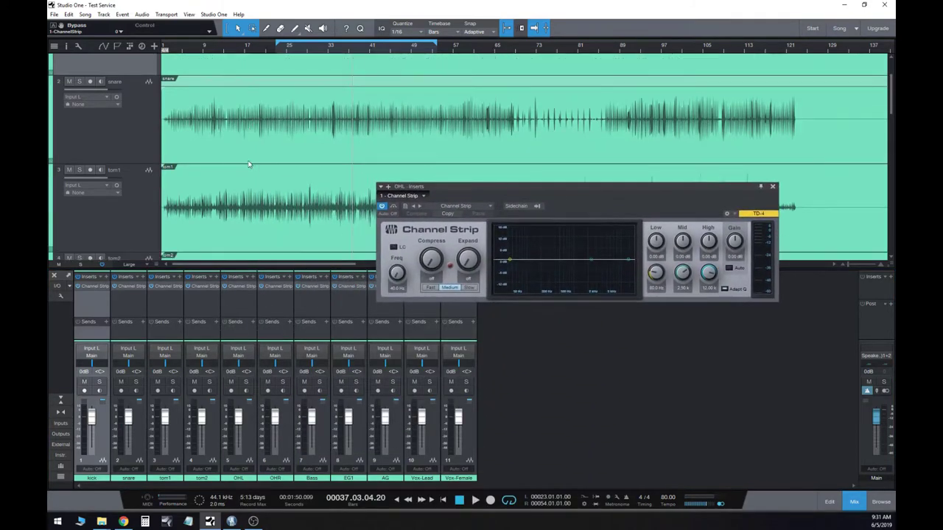
scroll(248, 165, "down", 3)
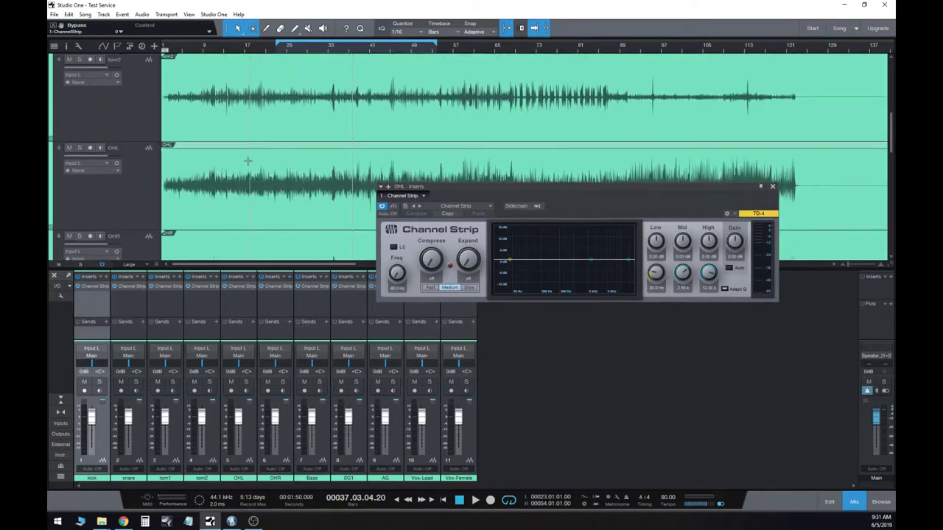
left_click_drag(507, 199, 543, 284)
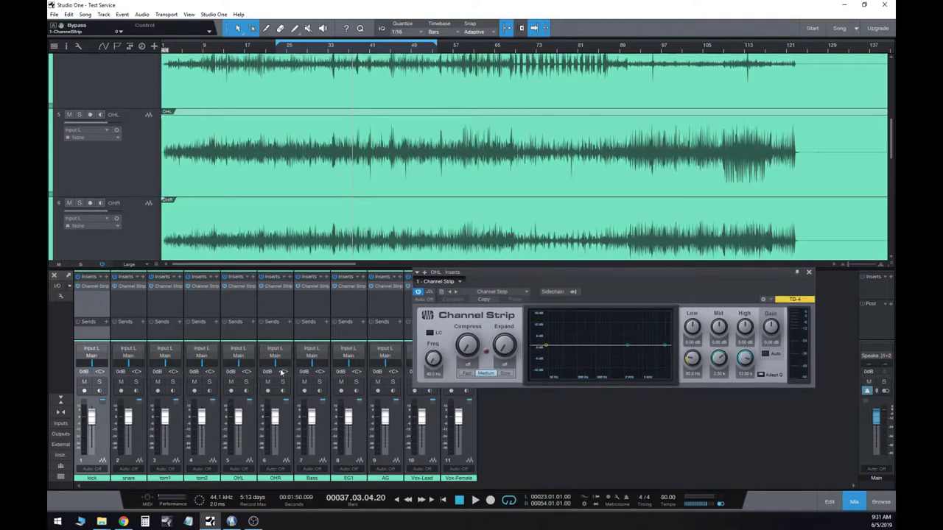
left_click(247, 383)
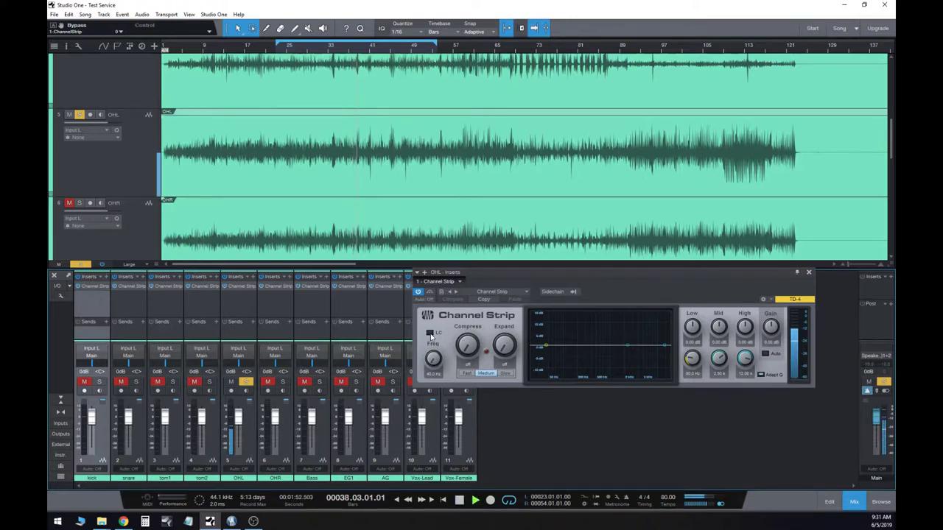
Turn on OHL's low cut at about 106 Hz and add about 49% Medium compression
left_click(430, 333)
left_click_drag(430, 357, 434, 262)
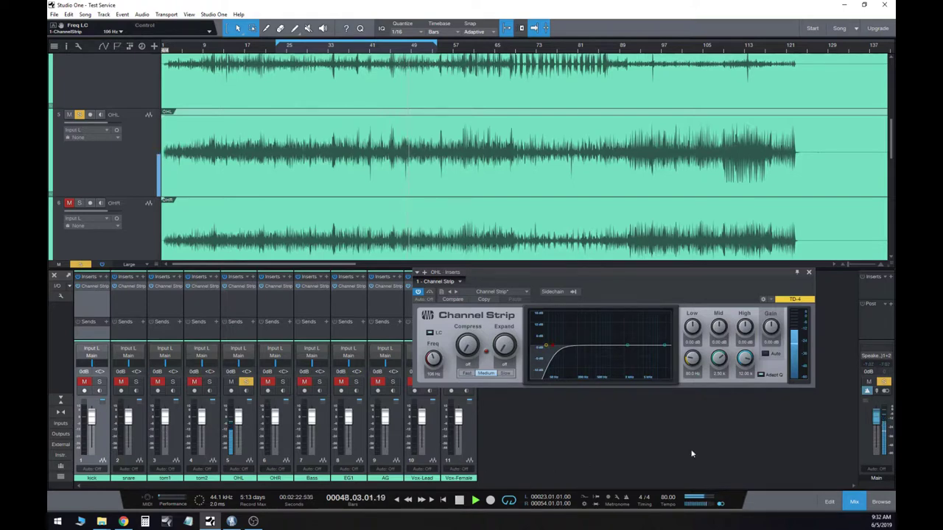
left_click(877, 421)
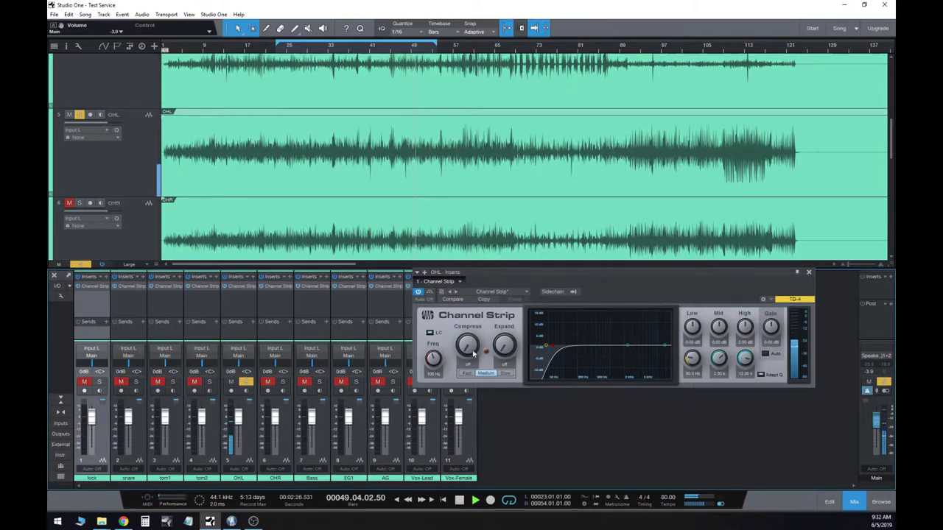
left_click(465, 350)
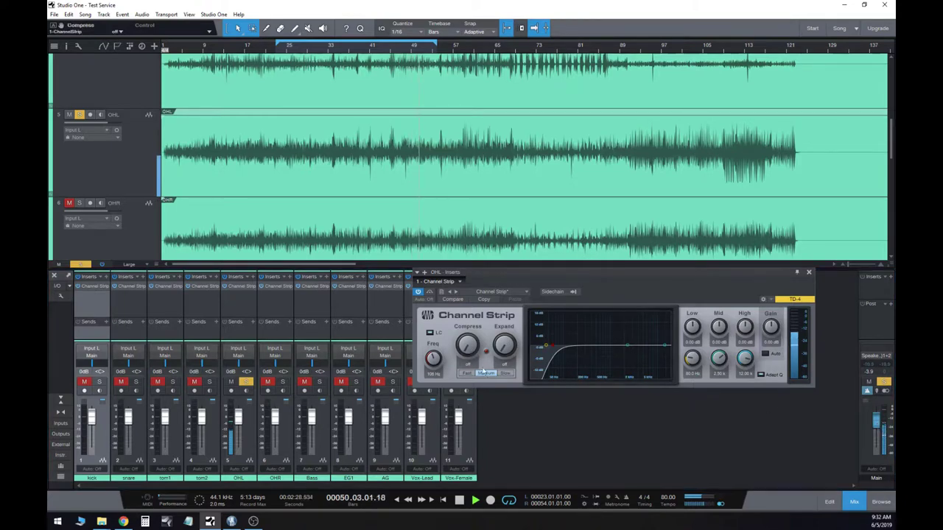
left_click_drag(465, 346, 463, 293)
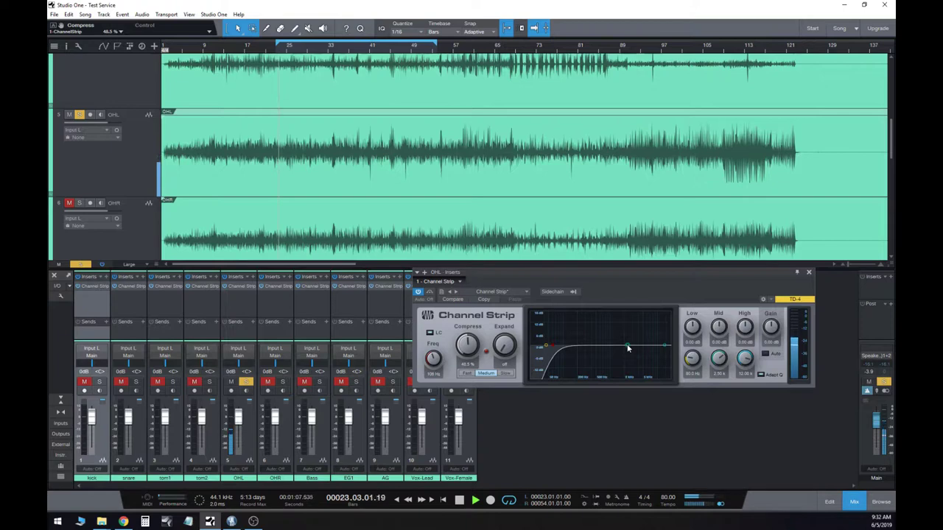
Give OHL a slight mid dip near 571 Hz and a gentle 2 dB high shelf near 3.51 kHz
left_click_drag(627, 348, 592, 315)
left_click_drag(718, 328, 726, 394)
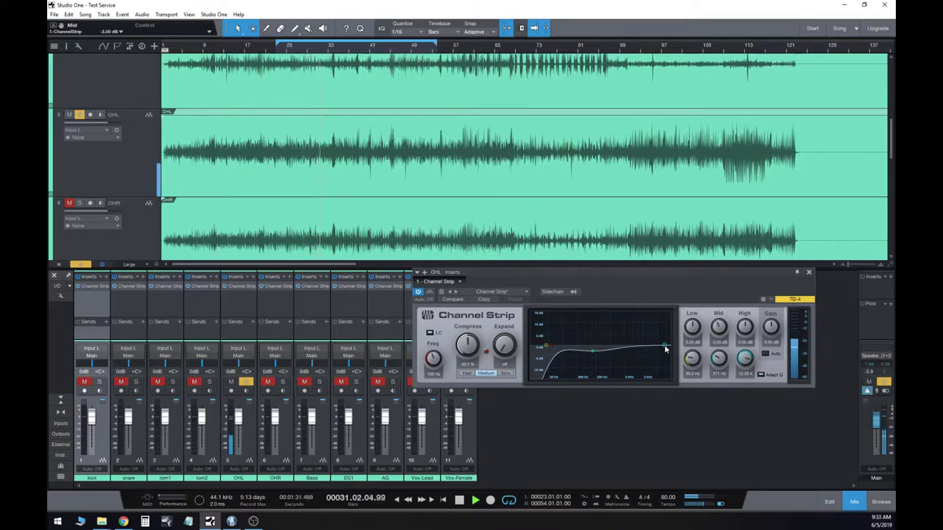
left_click_drag(665, 348, 636, 321)
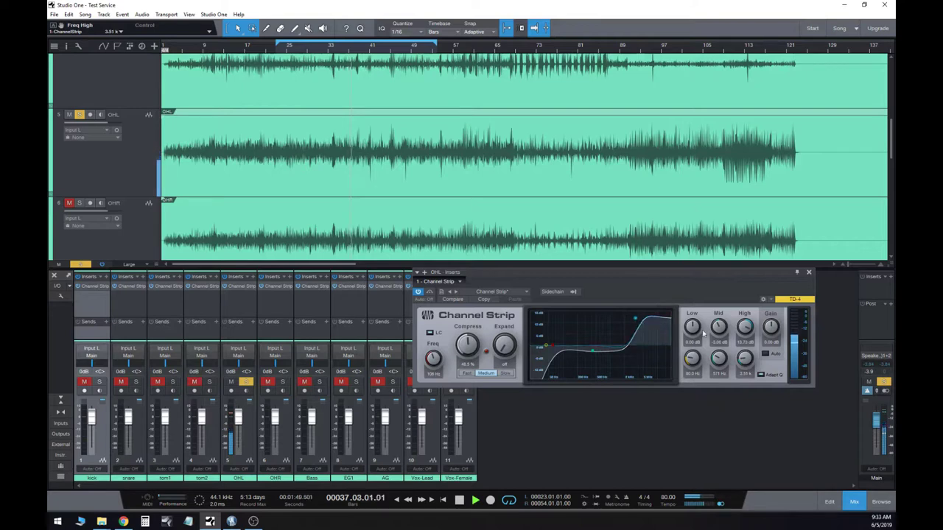
left_click_drag(743, 327, 742, 344)
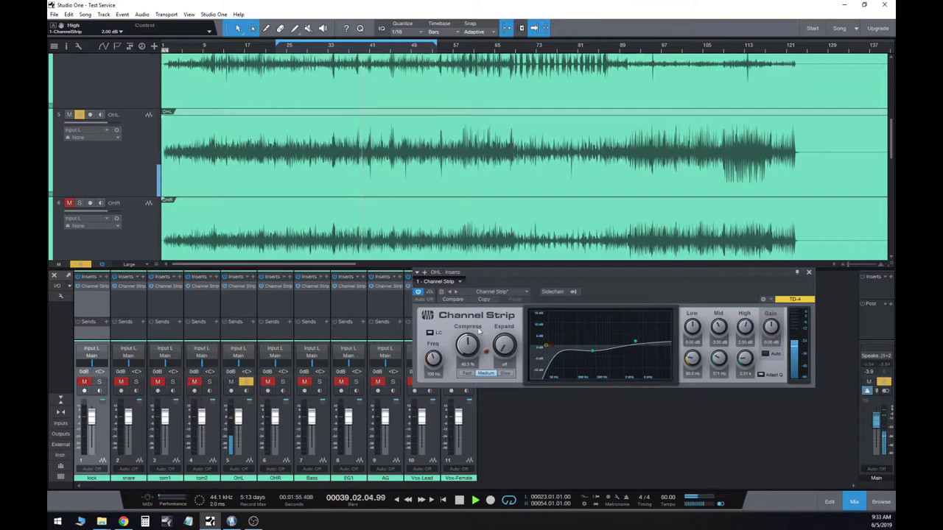
A/B OHL's Channel Strip with Bypass, leave it on, and stop playback
left_click(430, 293)
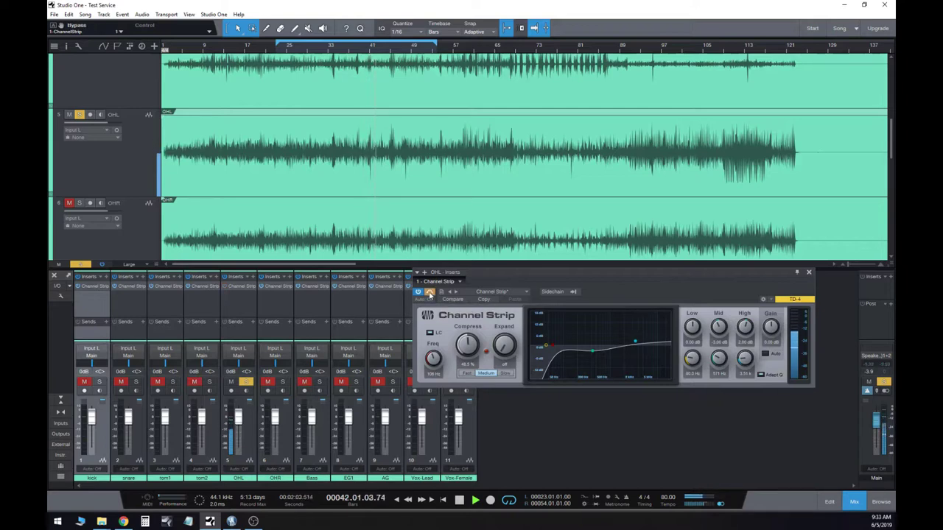
left_click(430, 293)
left_click(514, 468)
key("space")
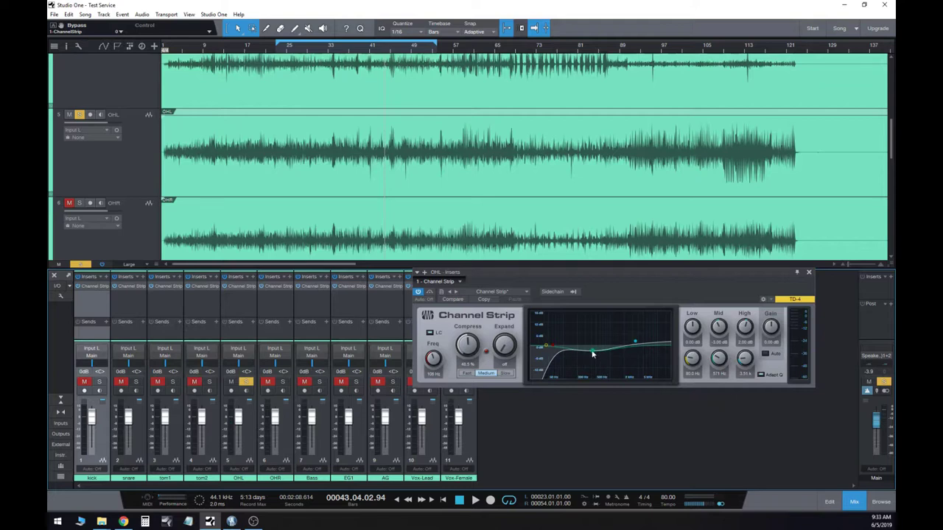
Replace OHR's Channel Strip with a copy of OHL's Channel Strip settings
left_click(808, 273)
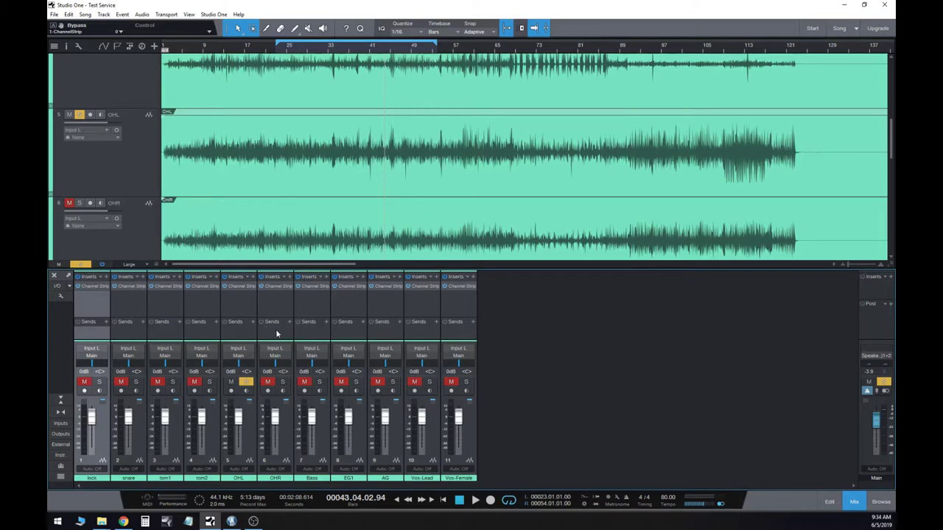
right_click(276, 291)
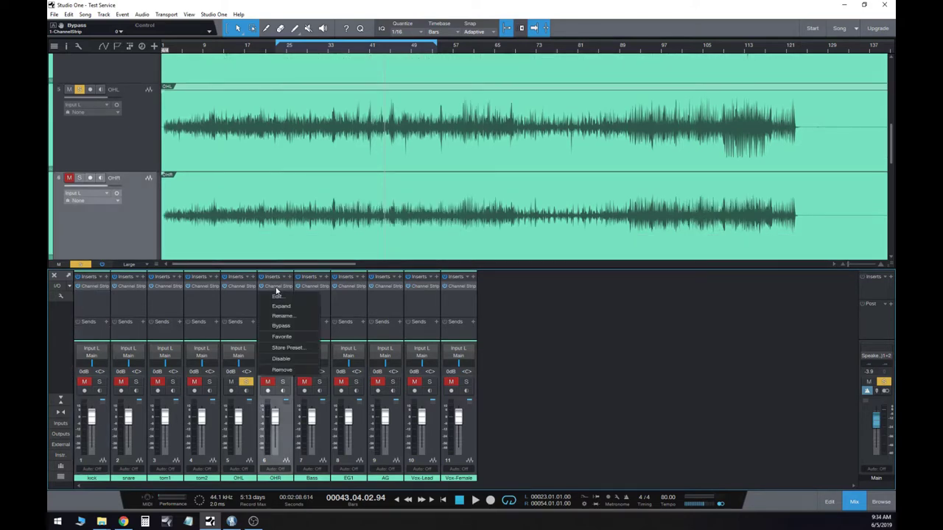
left_click(282, 370)
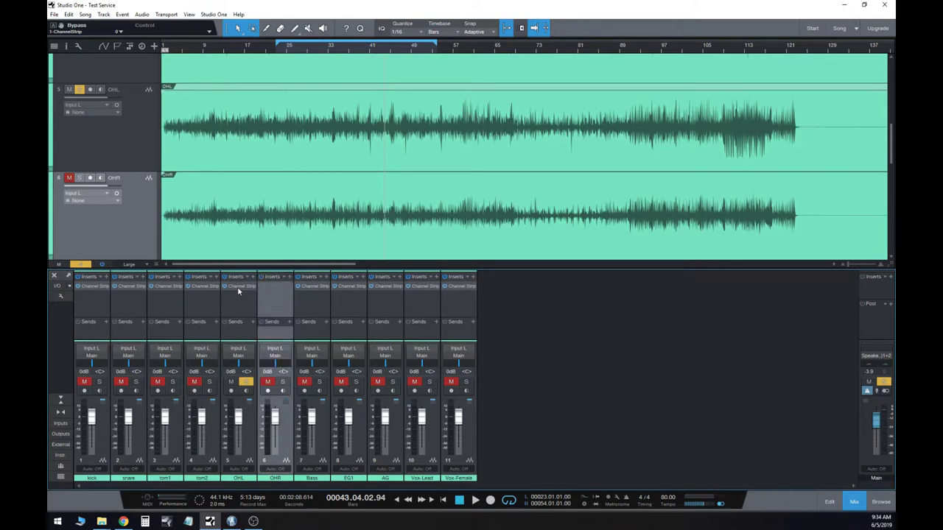
left_click_drag(238, 291, 272, 289)
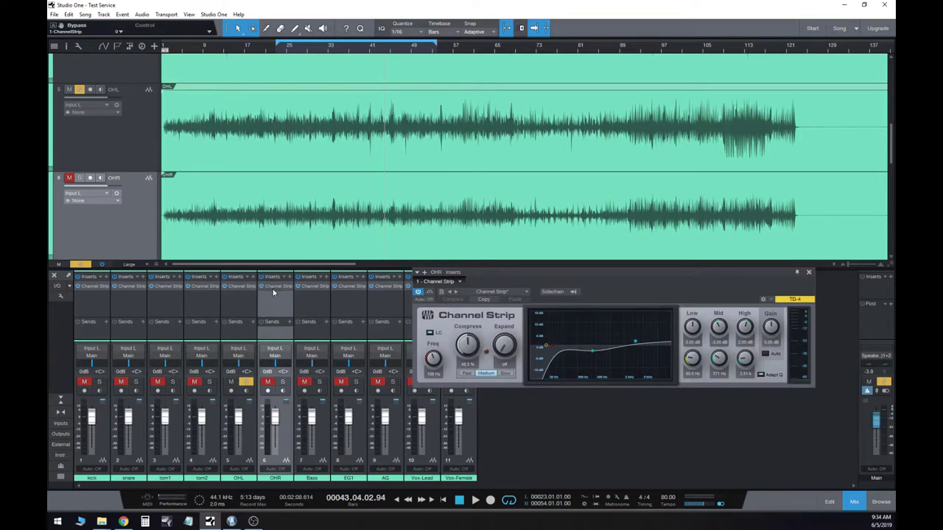
Solo OHR alongside OHL, start playback, and set the Main volume to 0 dB
left_click(282, 381)
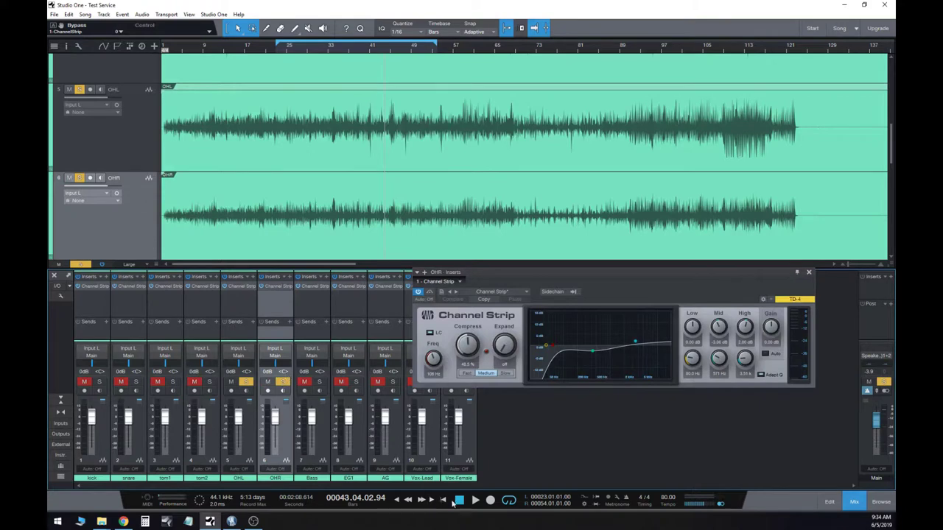
left_click(475, 501)
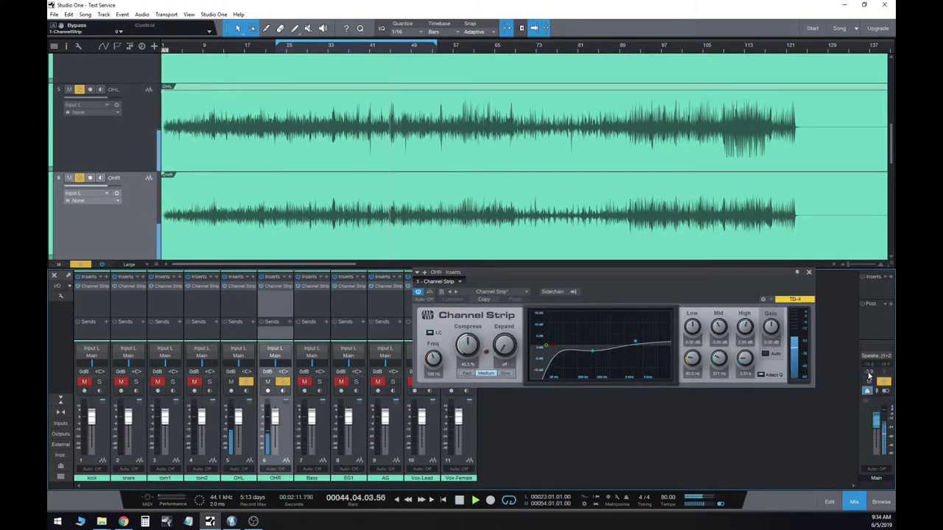
left_click(868, 372)
type("0")
key("Return")
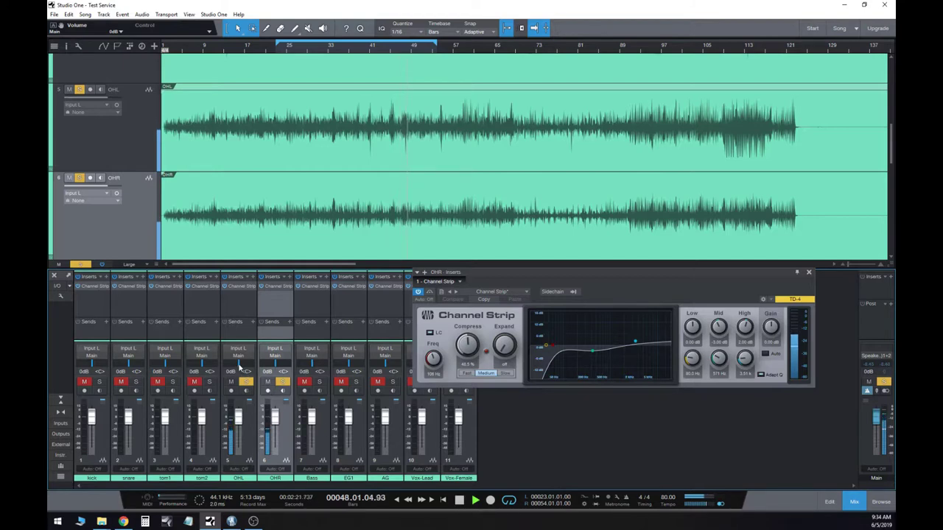
Pan the OHL overhead hard left, opposite OHR, and stop playback
mouse_move(239, 368)
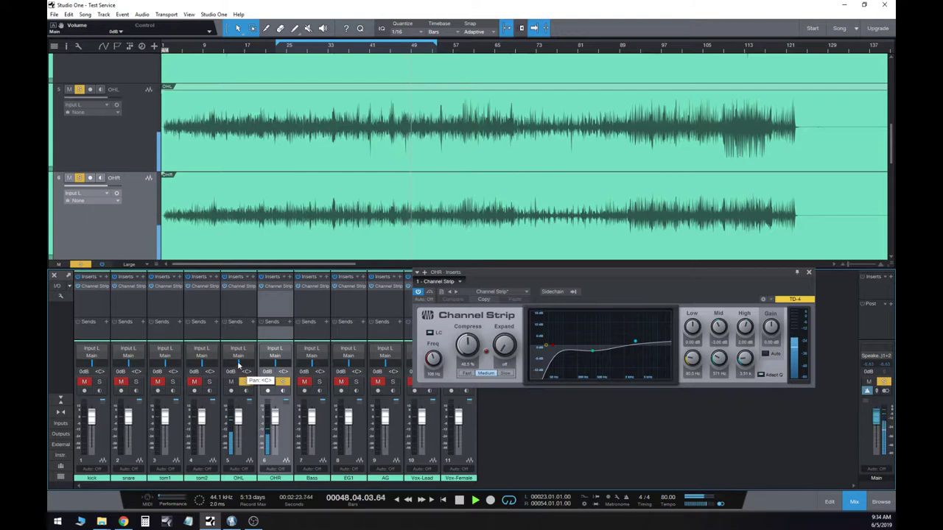
left_click_drag(238, 367, 295, 366)
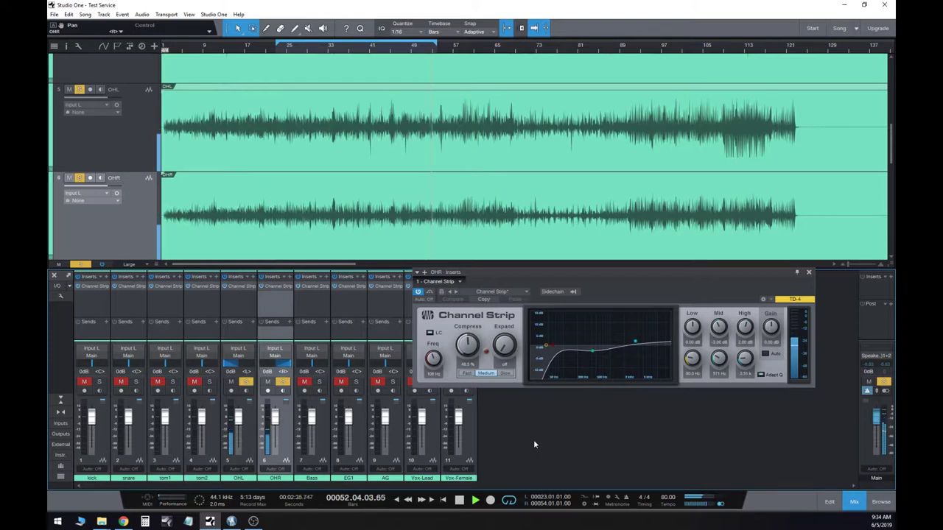
left_click(463, 500)
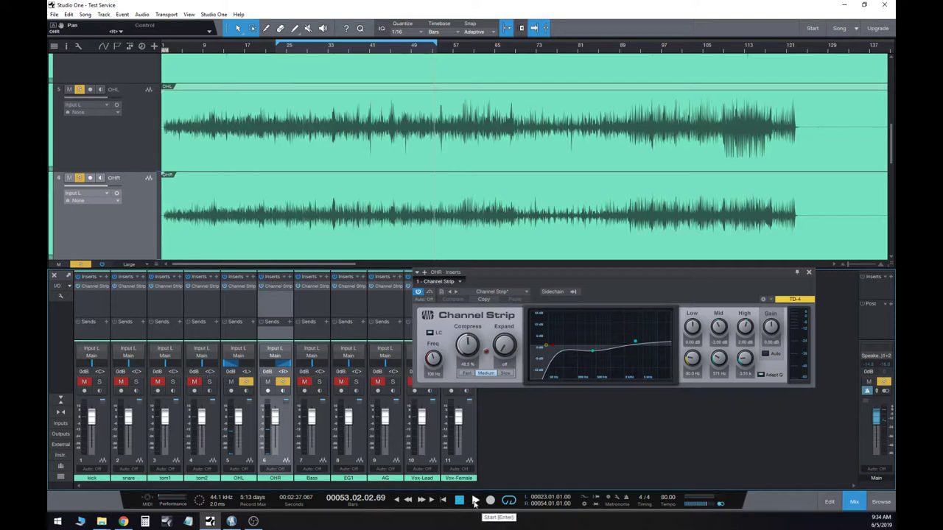
Solo kick, snare and both toms with the overheads, then stop playback and close OHR's Channel Strip
left_click(475, 500)
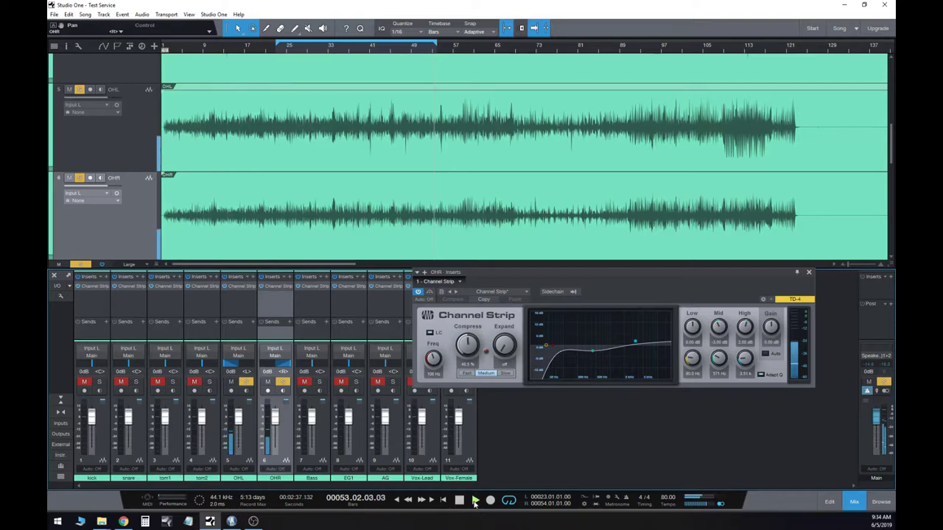
left_click(84, 382)
left_click(99, 382)
left_click(135, 383)
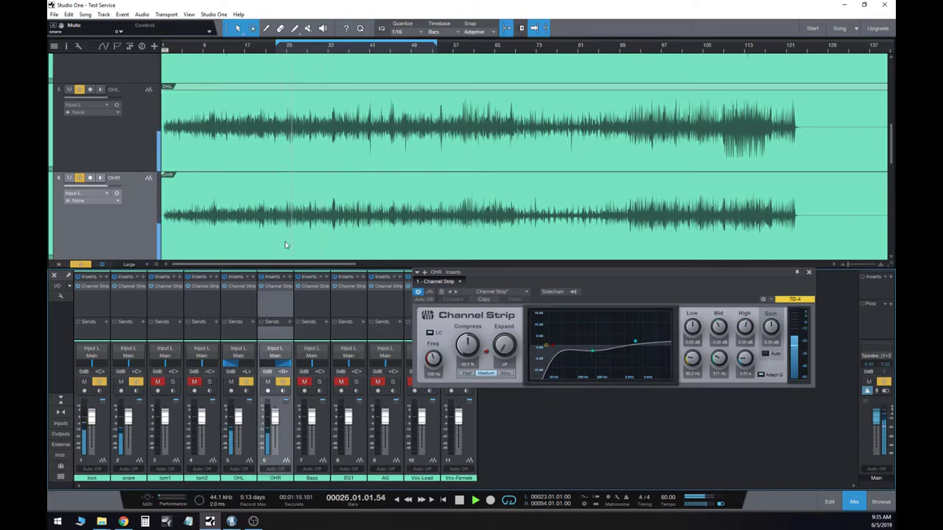
left_click(157, 381)
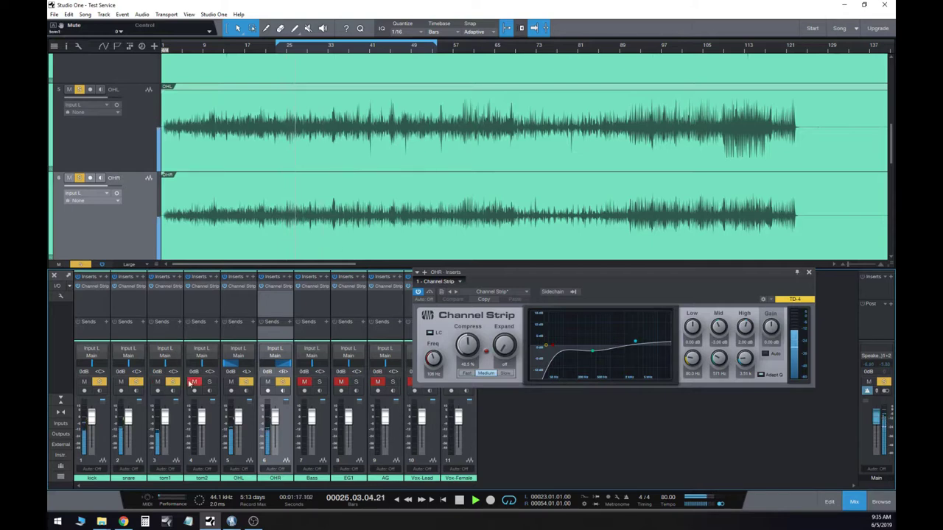
left_click(194, 382)
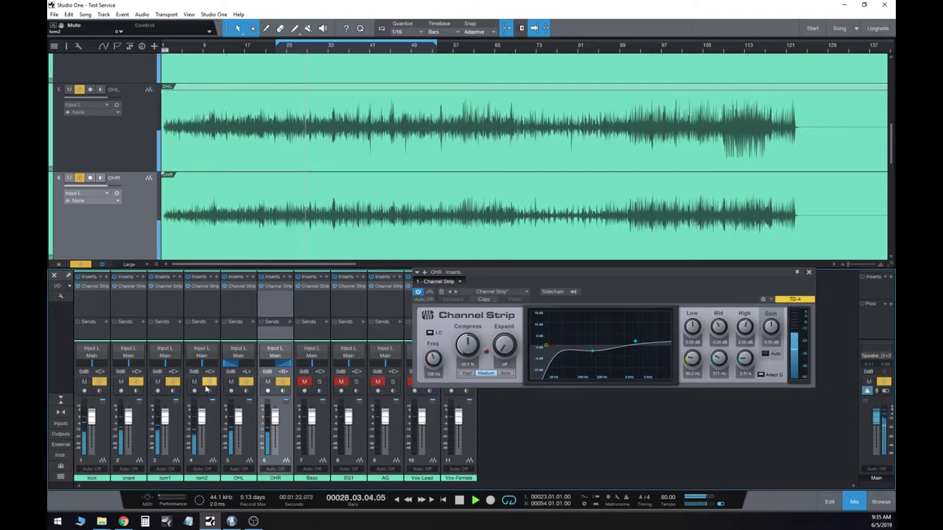
left_click(454, 500)
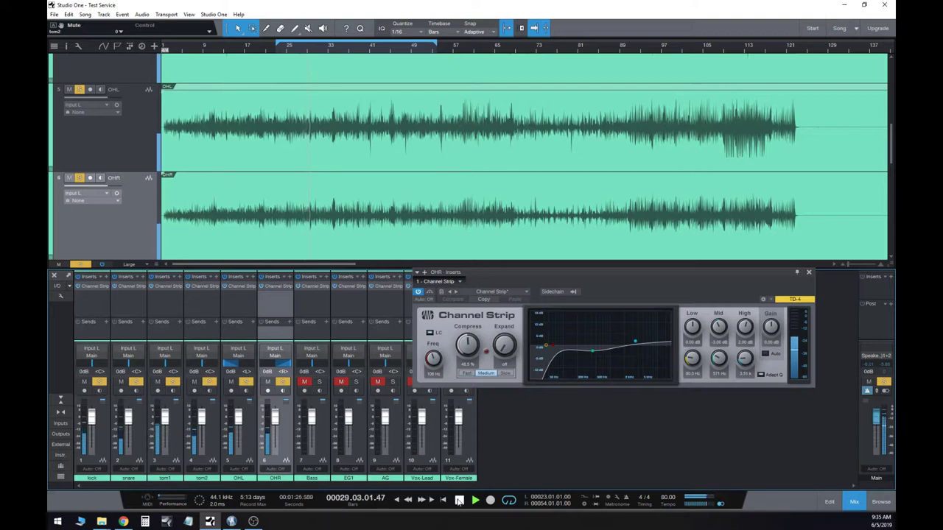
left_click(808, 272)
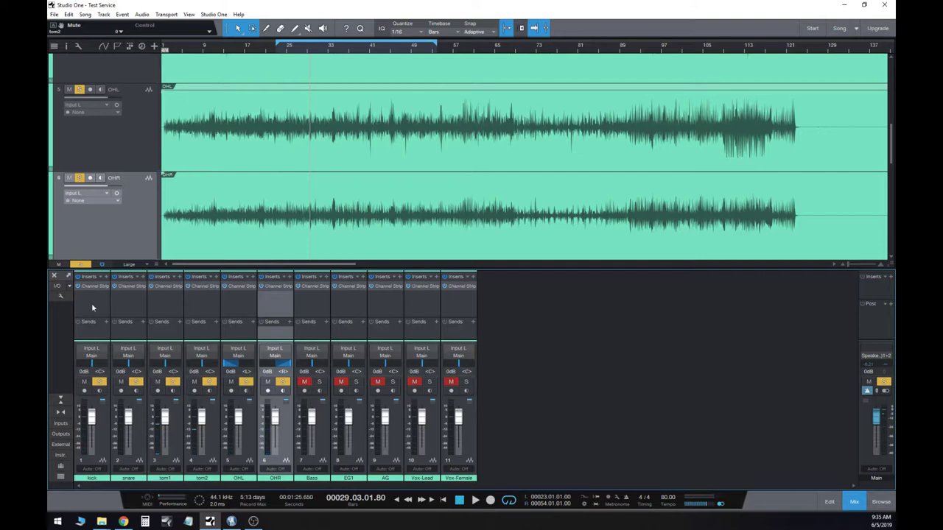
Clear all solos, solo tom1, open its Channel Strip and enable the low cut during playback
left_click(81, 264)
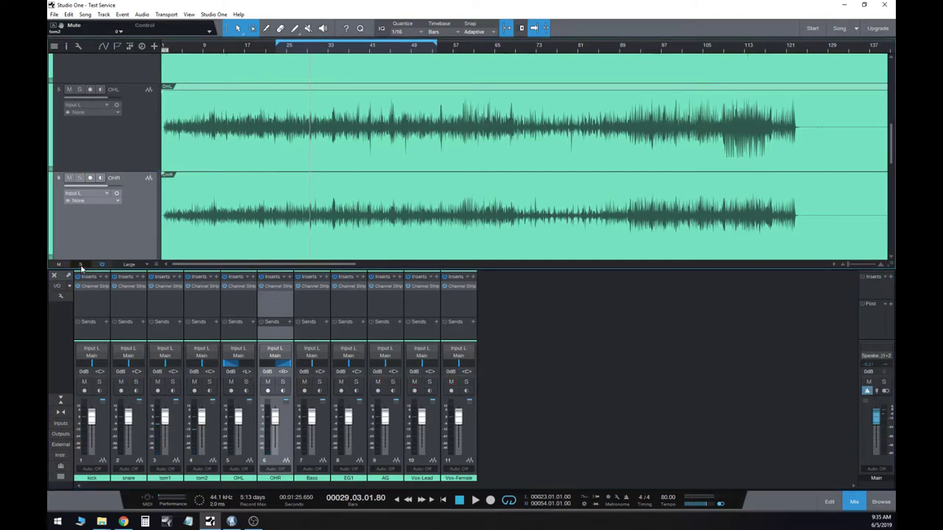
left_click(173, 382)
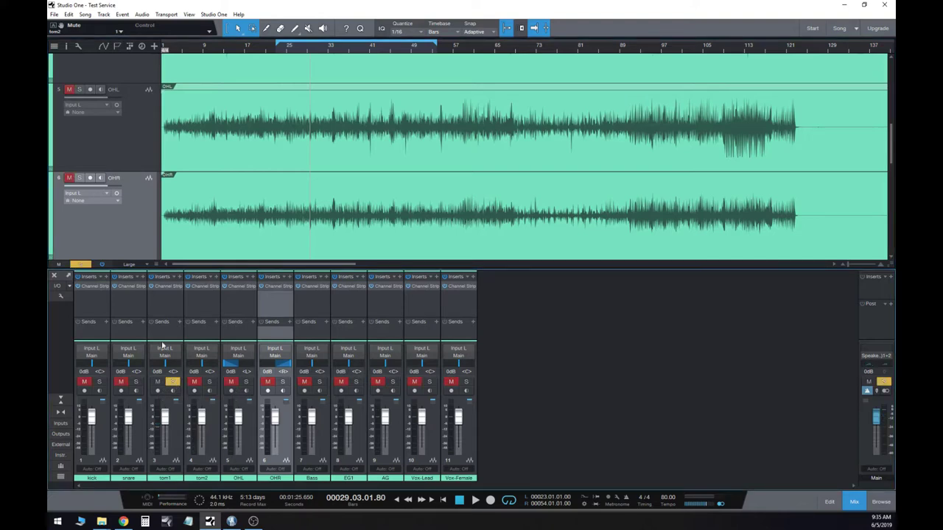
left_click(165, 285)
left_click_drag(519, 416, 587, 305)
scroll(214, 148, "up", 5)
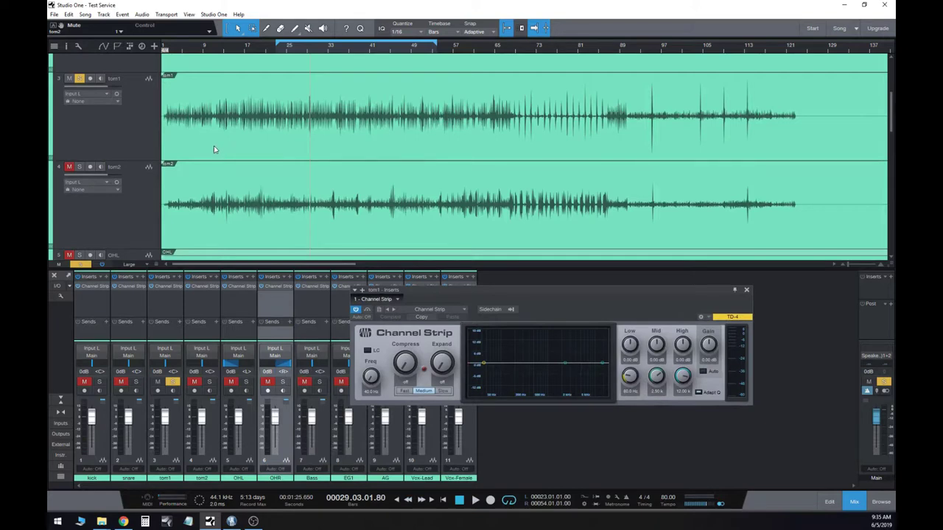
left_click(475, 500)
left_click(366, 351)
Raise tom1's low cut, increase compression to about 66.5 %, and place a mid peak at 302 Hz
left_click_drag(371, 369, 371, 346)
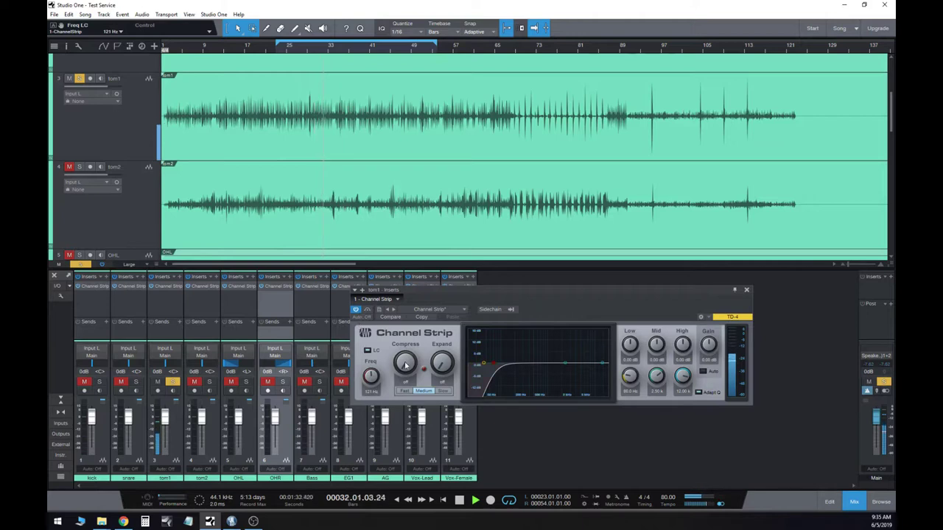
left_click_drag(401, 339, 397, 299)
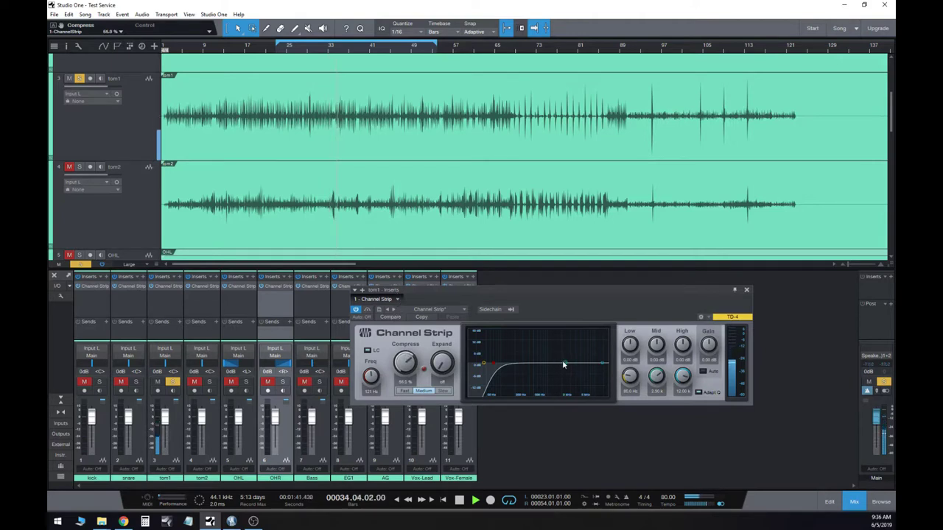
left_click_drag(563, 363, 521, 328)
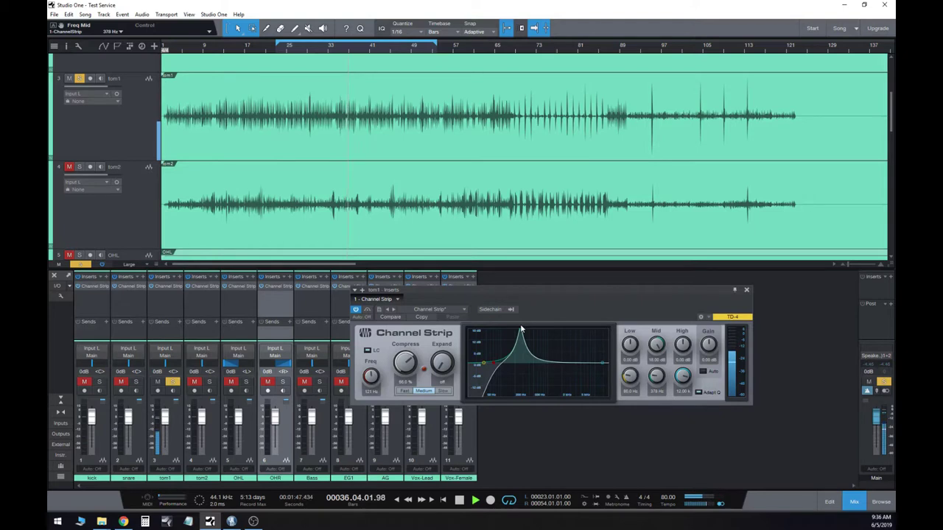
mouse_move(521, 329)
left_mouse_down()
mouse_move(504, 328)
mouse_move(516, 329)
left_mouse_up()
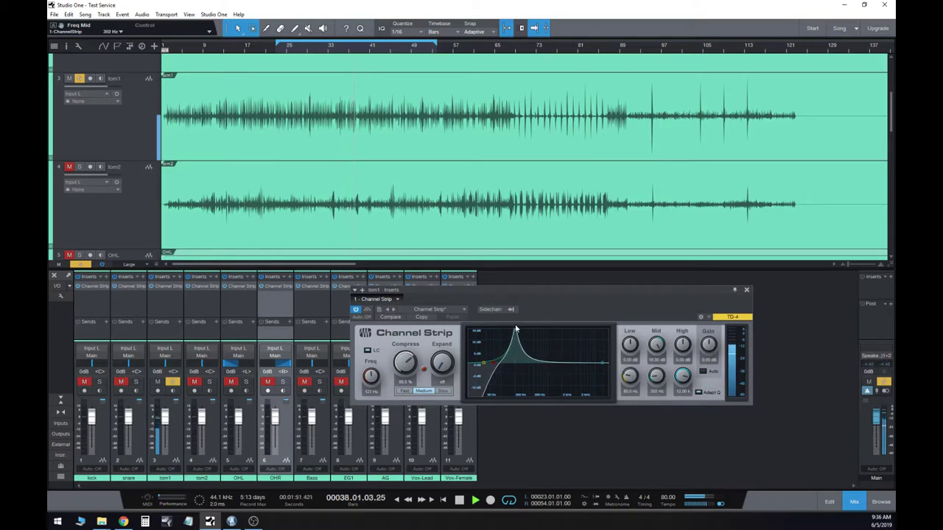
left_click_drag(516, 329, 514, 329)
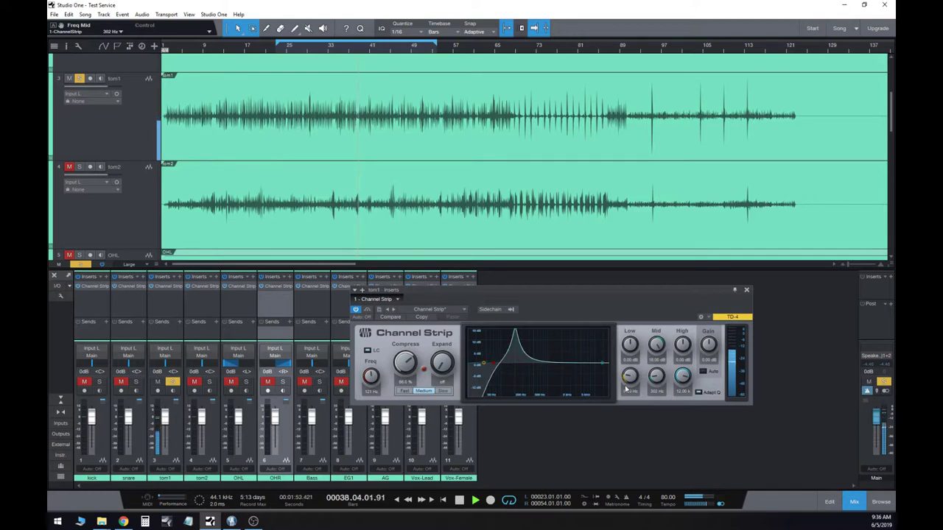
Cut tom1's mids about 4 dB near 453 Hz, boost highs at 3.36 kHz, move lows to 157 Hz
left_click_drag(656, 343, 651, 394)
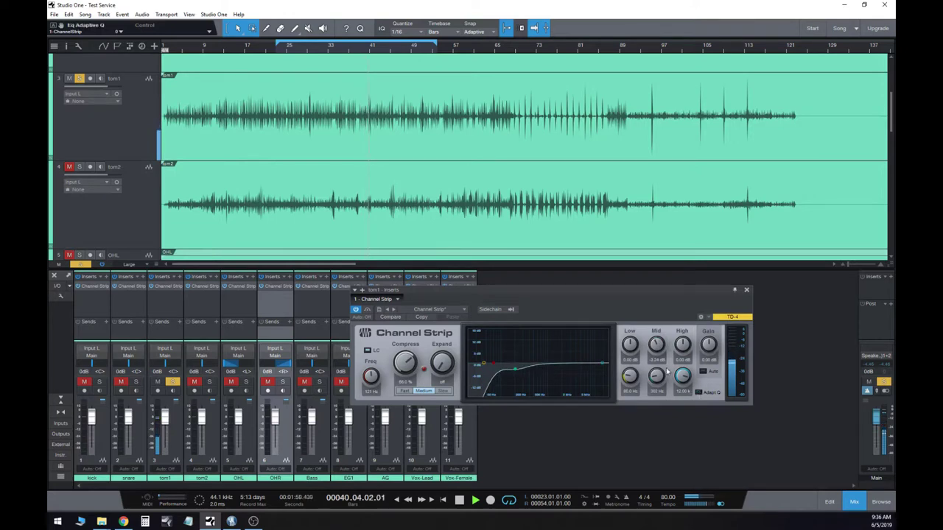
left_click_drag(656, 344, 658, 349)
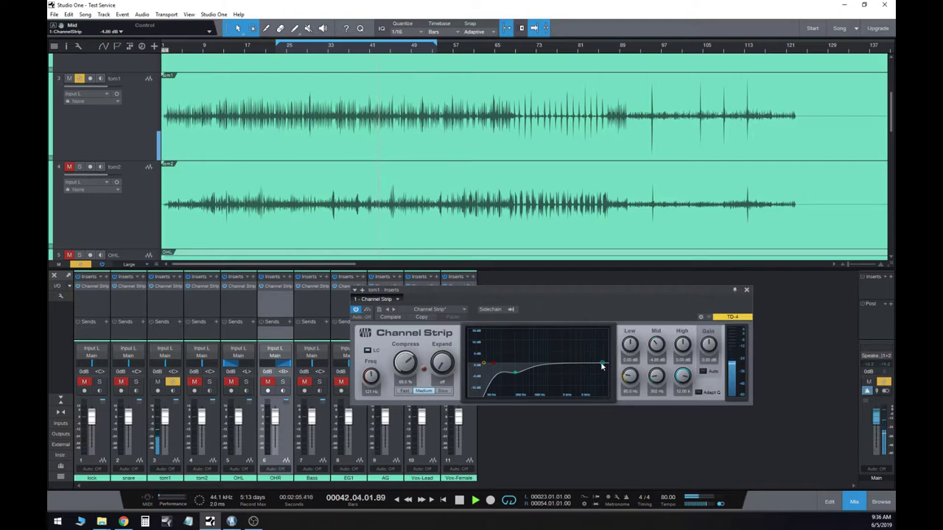
mouse_move(601, 366)
left_mouse_down()
mouse_move(543, 344)
mouse_move(584, 366)
left_mouse_up()
mouse_move(515, 373)
left_mouse_down()
mouse_move(525, 375)
mouse_move(518, 357)
mouse_move(533, 344)
mouse_move(533, 374)
left_mouse_up()
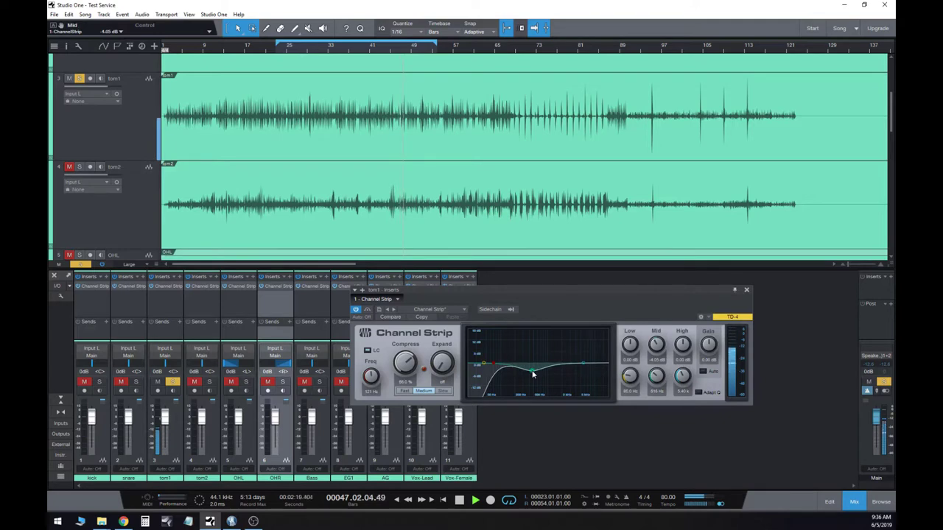
left_click_drag(482, 364, 507, 369)
Undo the low cut back to about 100 Hz and compare with Bypass, leaving the Channel Strip active
key("ctrl+z")
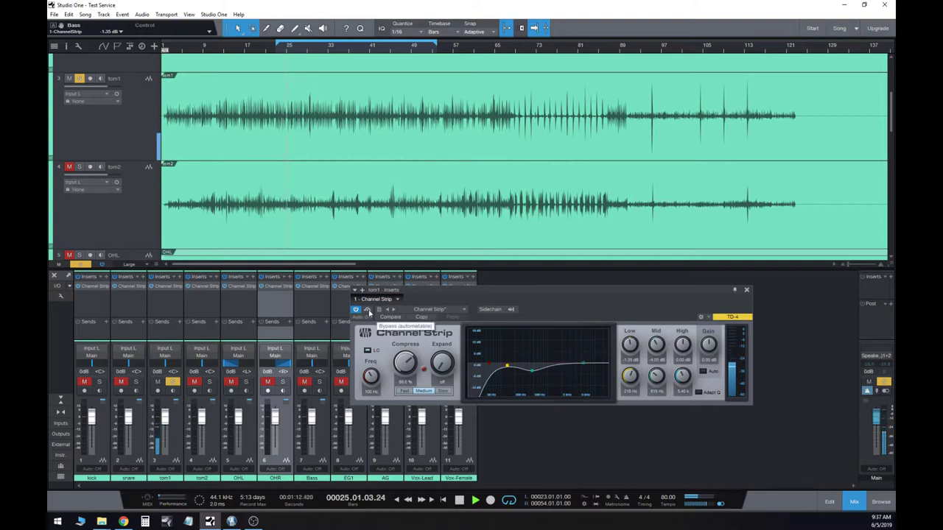
left_click(368, 310)
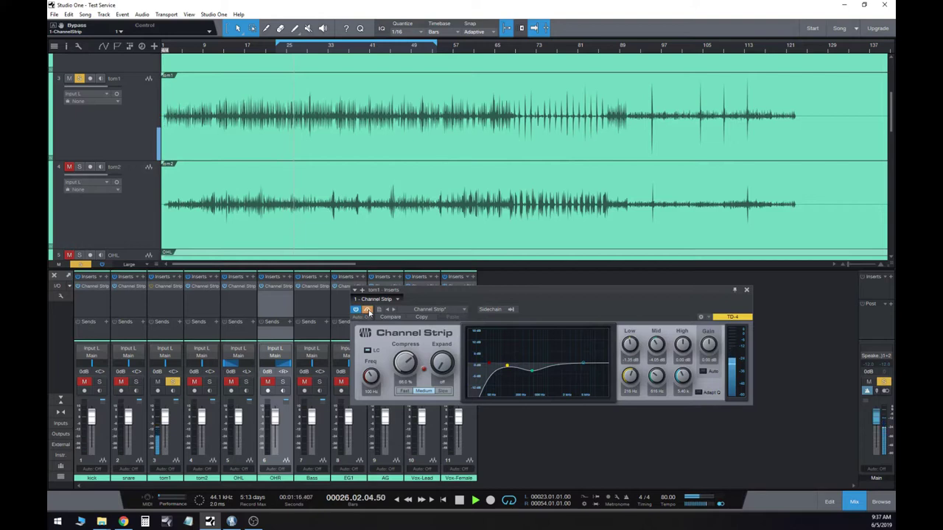
left_click(369, 311)
Close tom1's Channel Strip, move the solo from tom1 to tom2, and open tom2's Channel Strip
left_click(746, 290)
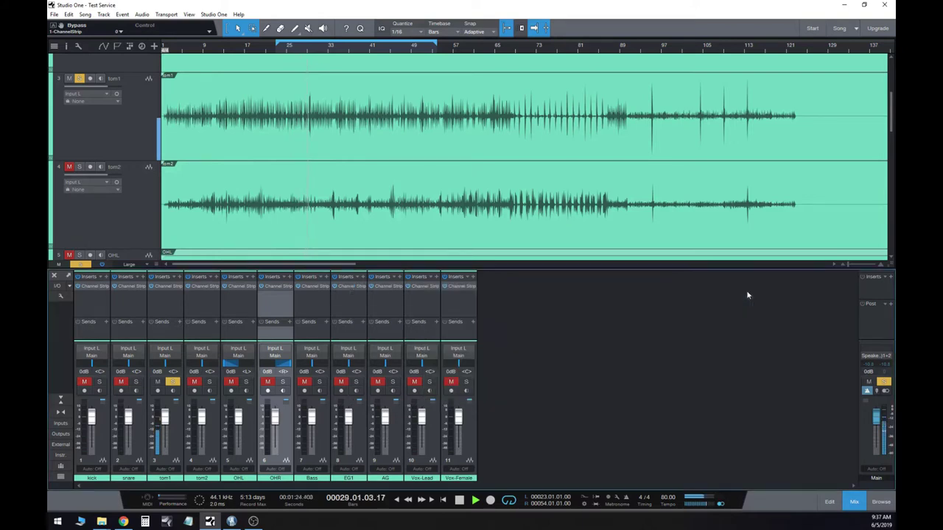
left_click(173, 383)
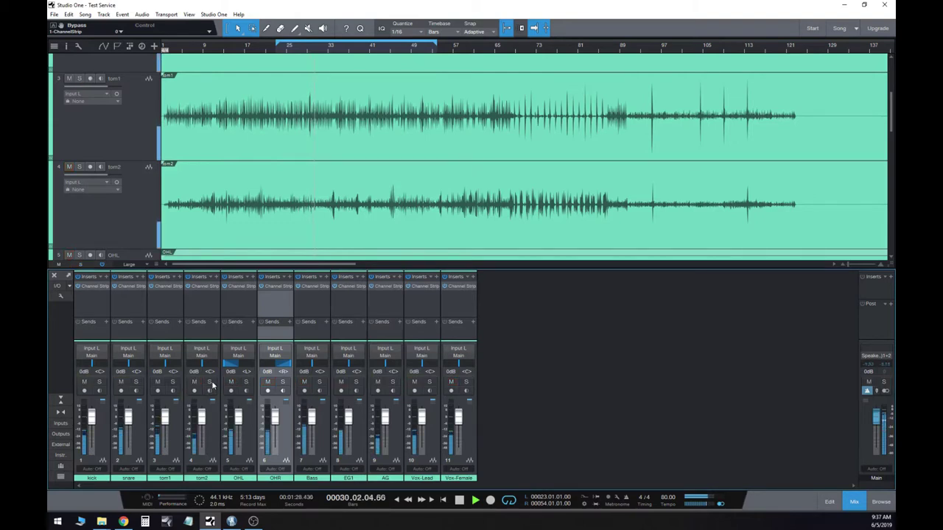
left_click(210, 383)
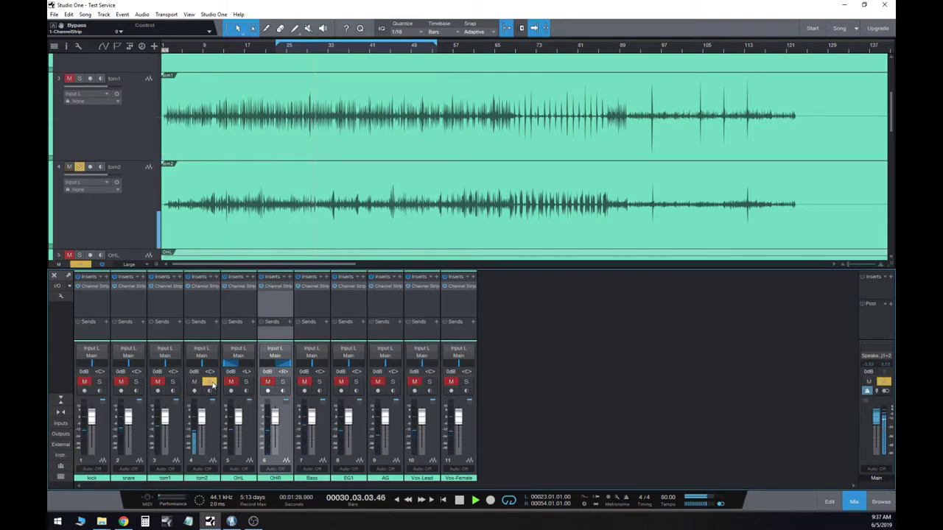
left_click(201, 286)
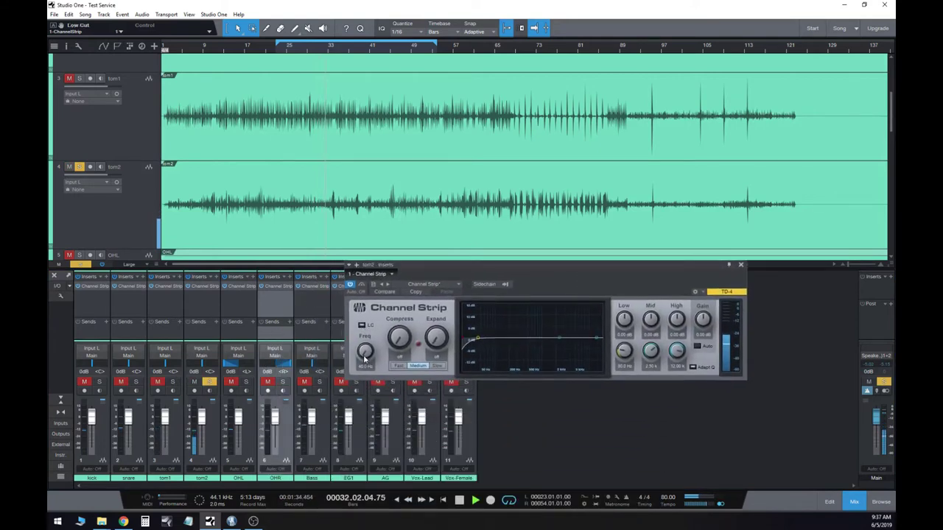
Raise tom2's low cut to 220 Hz, add compression, and set a mid cut of about -7 dB at 446 Hz
left_click_drag(365, 359, 368, 329)
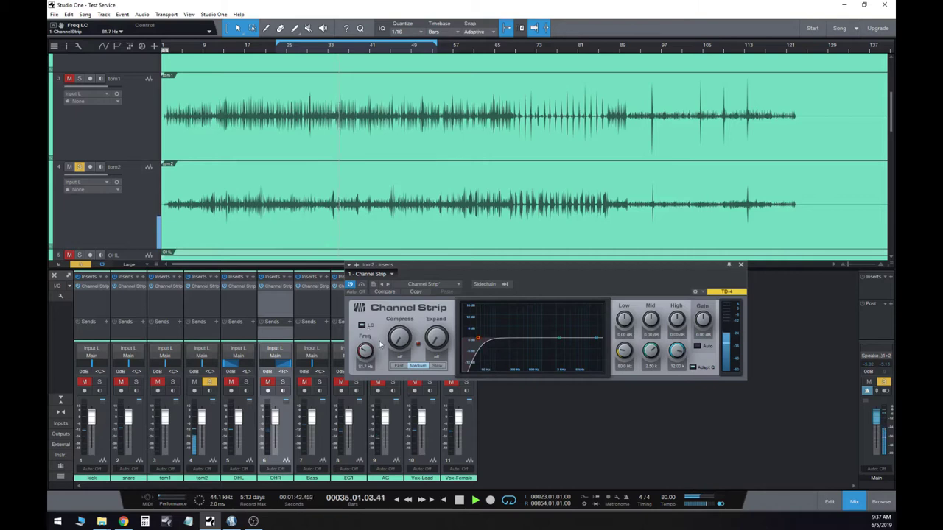
left_click_drag(399, 337, 399, 292)
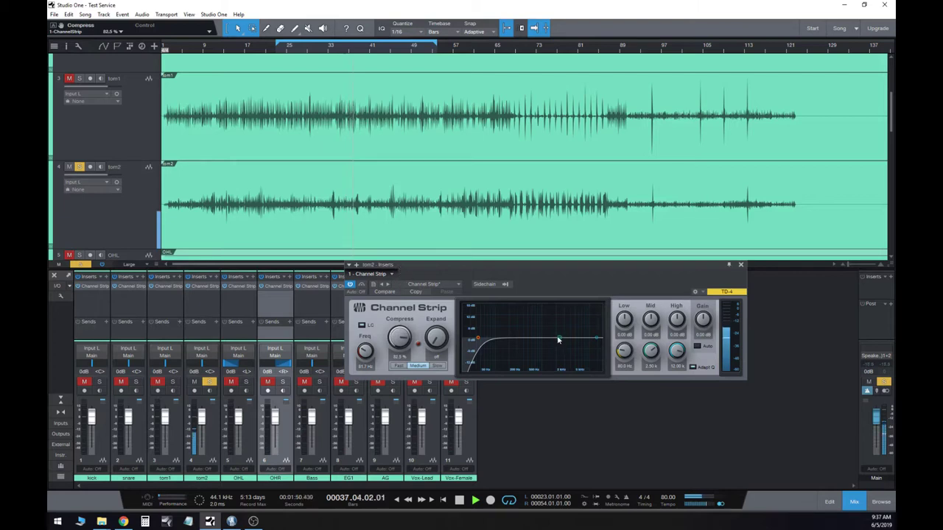
left_click_drag(558, 340, 518, 304)
left_click_drag(651, 321, 639, 375)
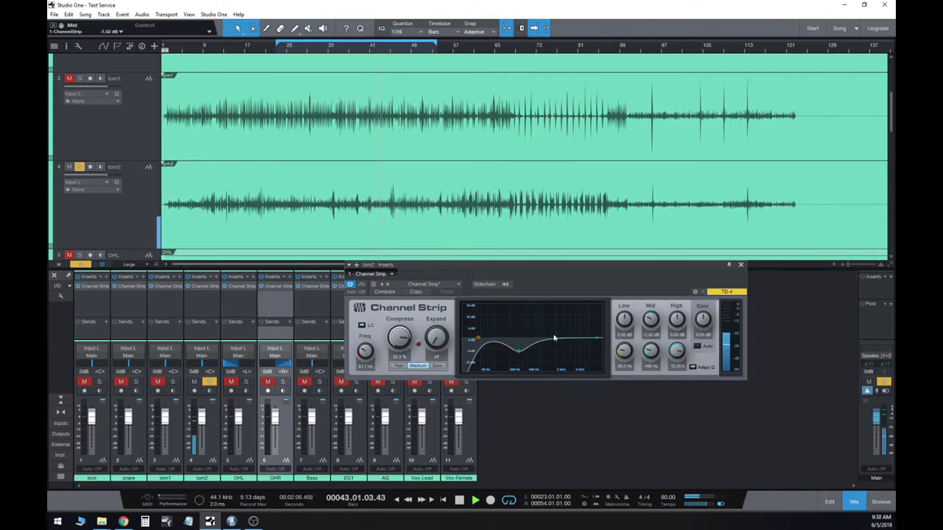
left_click_drag(478, 341, 481, 329)
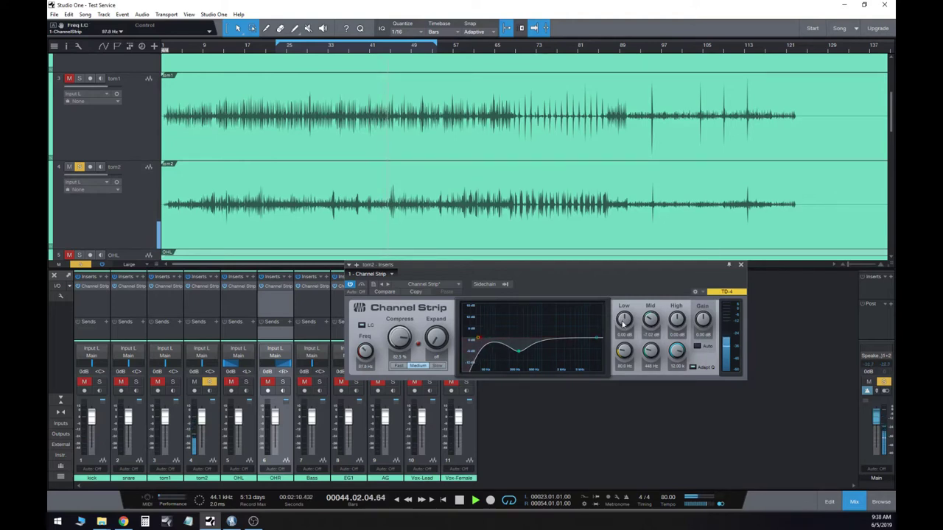
Add a 1.80 dB low boost and ease tom2's compression to about 74.5 % while replaying from bar 44
left_click_drag(623, 320, 623, 319)
left_click(389, 50)
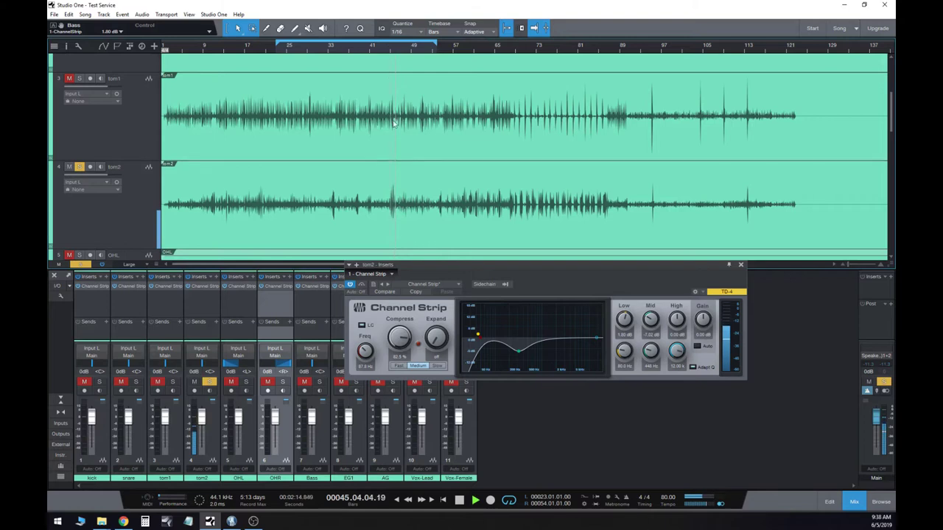
left_click_drag(399, 338, 400, 346)
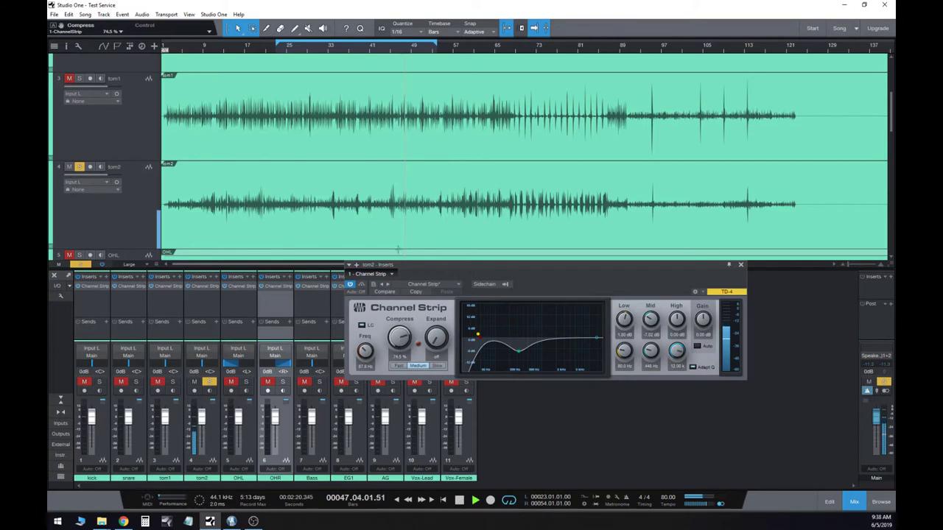
left_click(390, 50)
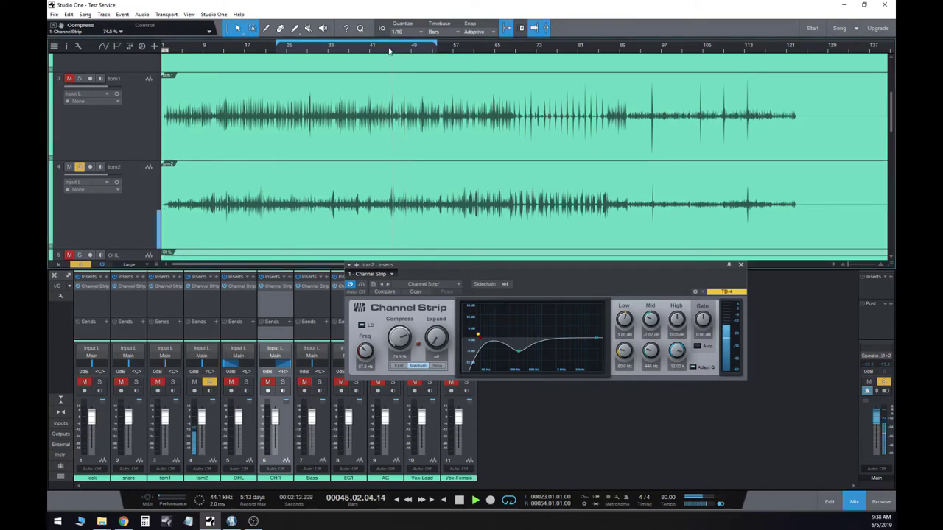
left_click(741, 265)
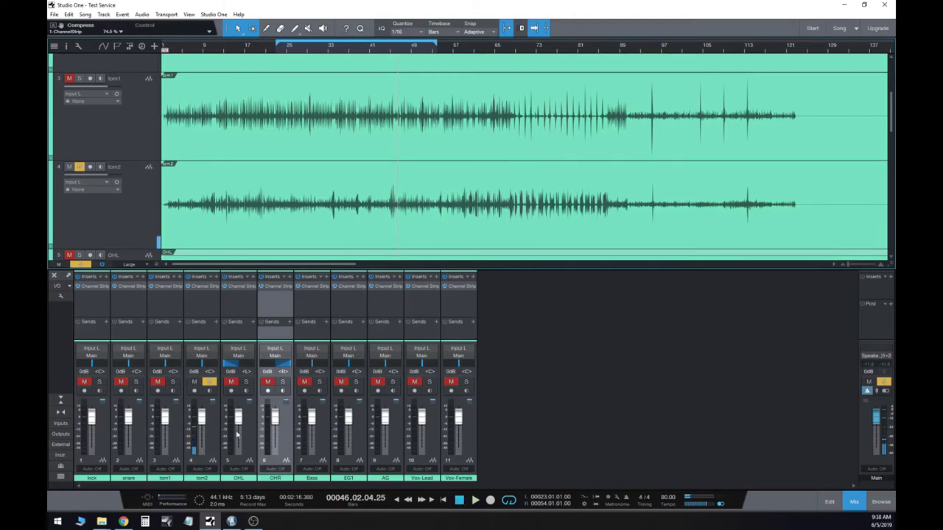
Unsolo tom2, then solo kick, snare, tom1, tom2, OHL and OHR together and select the kick
left_click(209, 382)
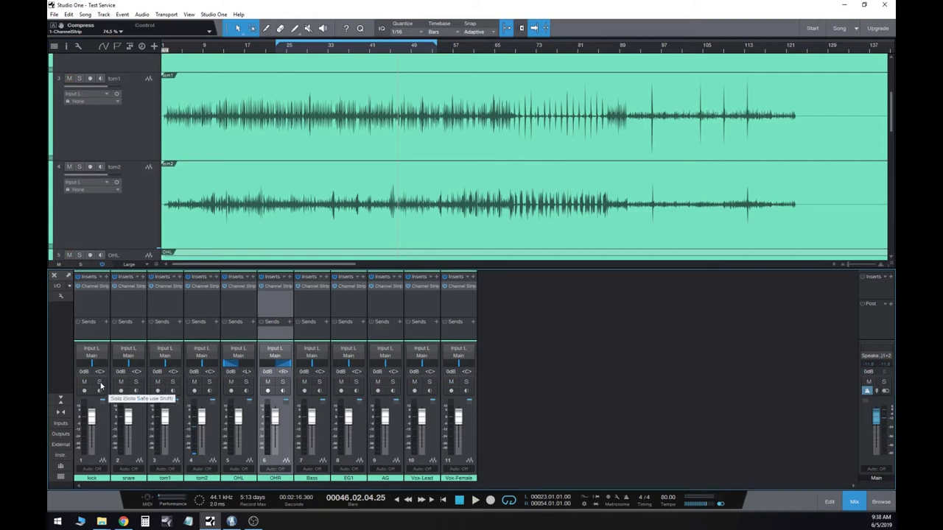
left_click(101, 383)
left_click(137, 382)
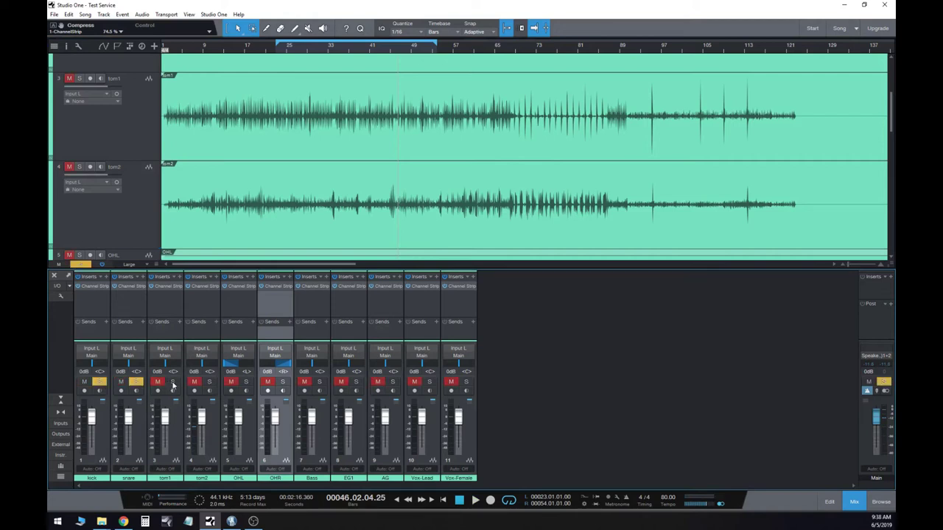
left_click(172, 382)
left_click(209, 382)
left_click(246, 383)
left_click(282, 383)
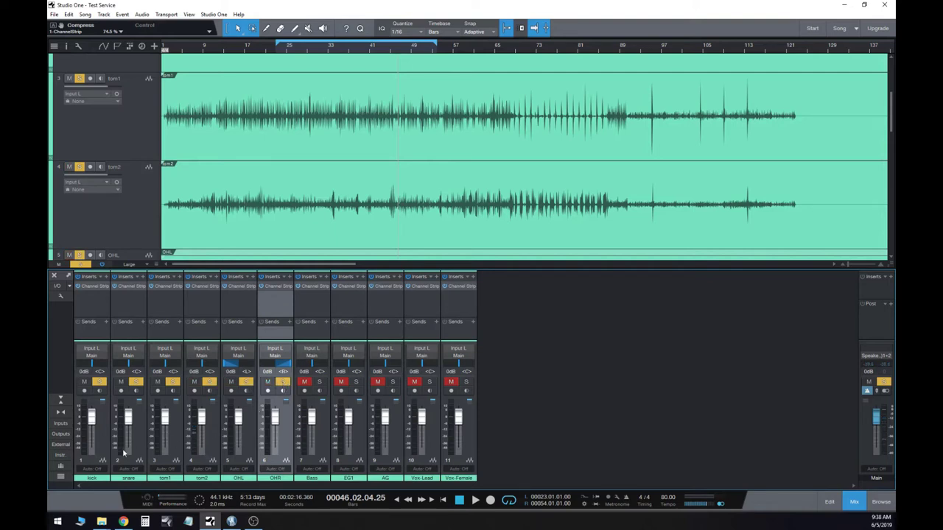
left_click(98, 433)
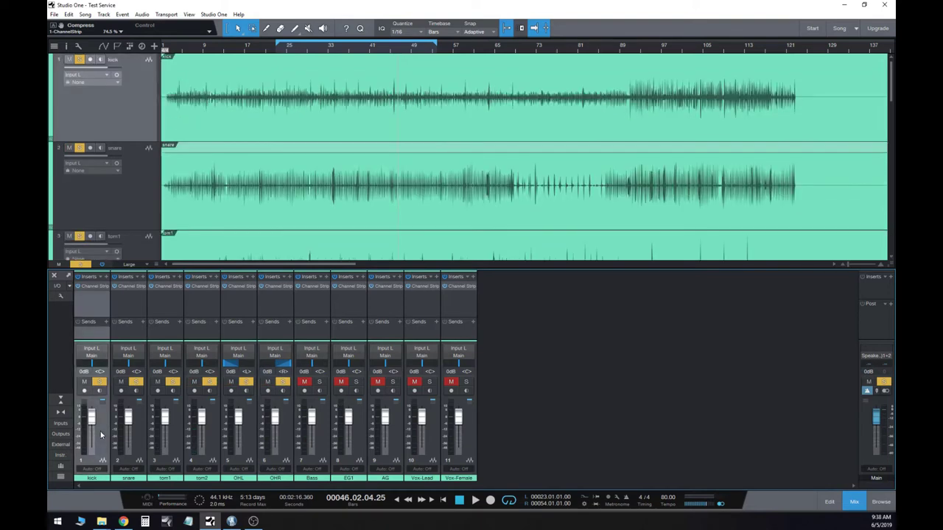
Pull all six drum faders, kick through OHR, down to minus infinity
left_click(285, 432, "shift")
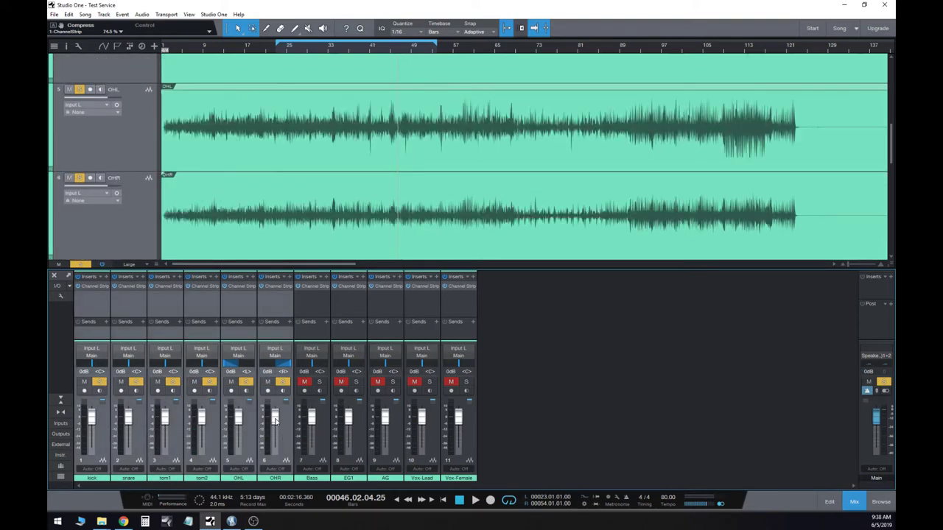
left_click_drag(274, 420, 271, 460)
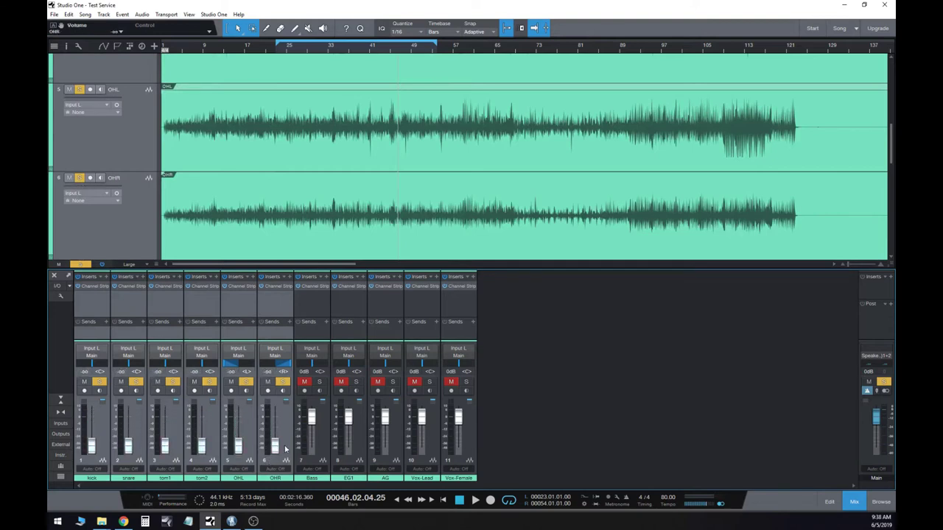
left_click(285, 449)
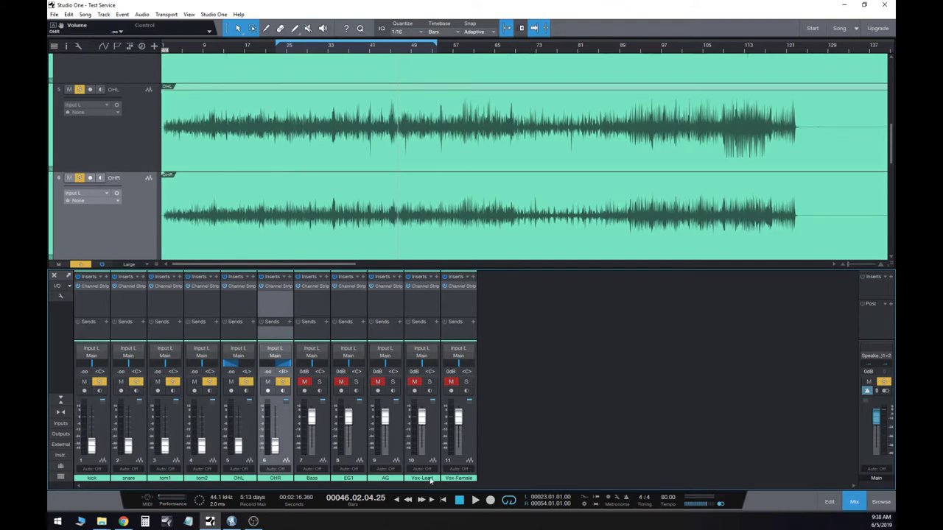
Set both overhead faders, OHL and OHR, to 0 dB during playback
left_click(476, 501)
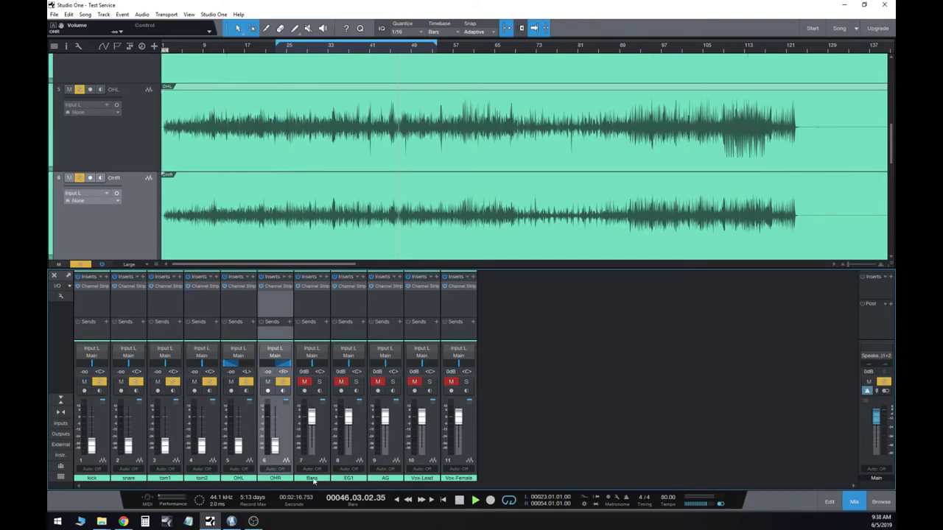
left_click(249, 448)
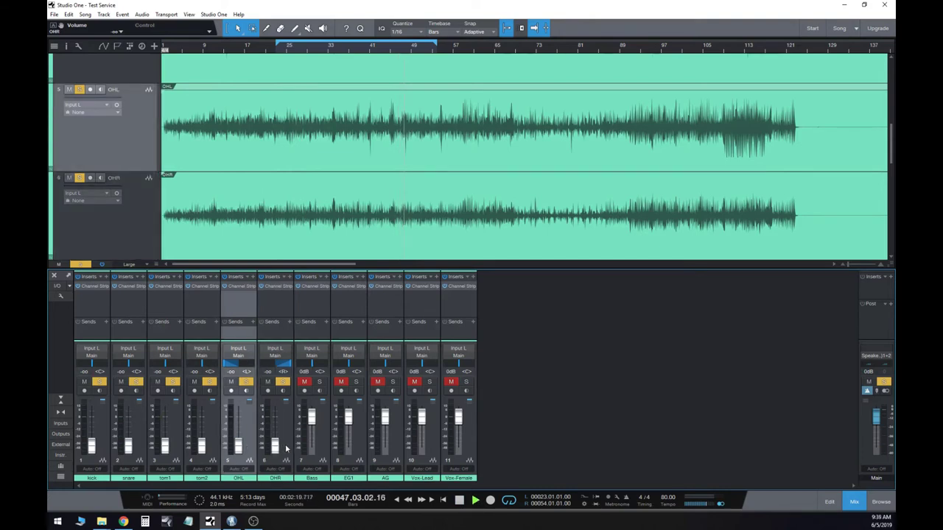
left_click(287, 448, "ctrl")
left_click_drag(275, 448, 277, 425)
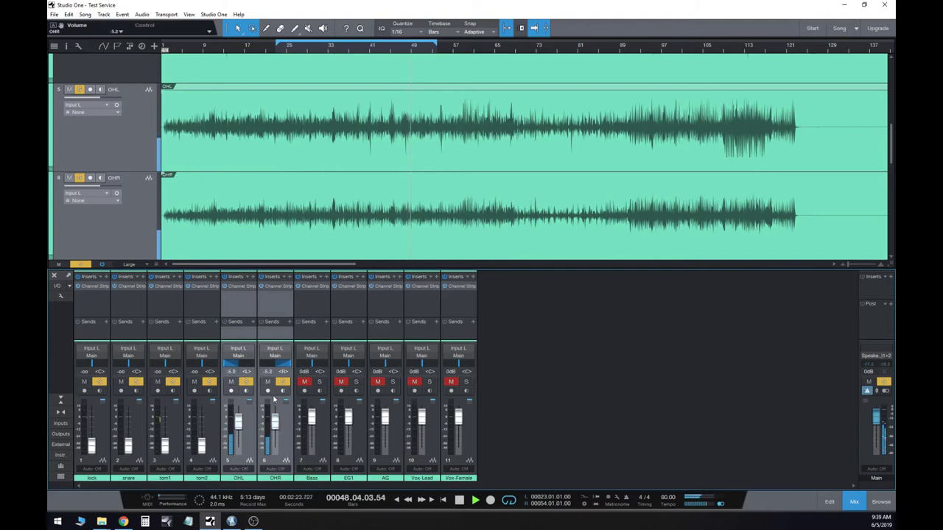
left_click(268, 372)
type("0")
key("Return")
Bring the kick, snare, tom1 and tom2 faders up to -0.1, -0.5, -4.4 and -1.0 dB
left_click_drag(90, 446, 92, 415)
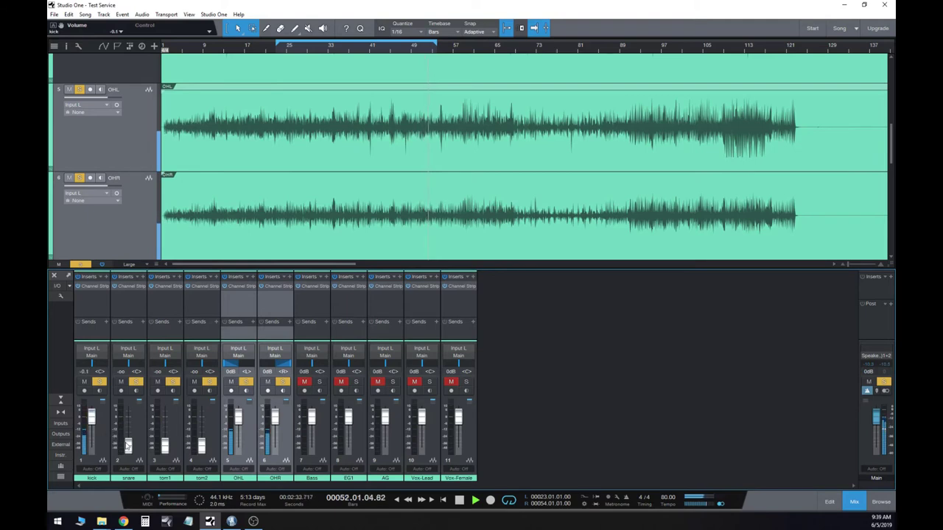
left_click(128, 447)
left_click_drag(128, 446, 129, 420)
left_click(175, 427)
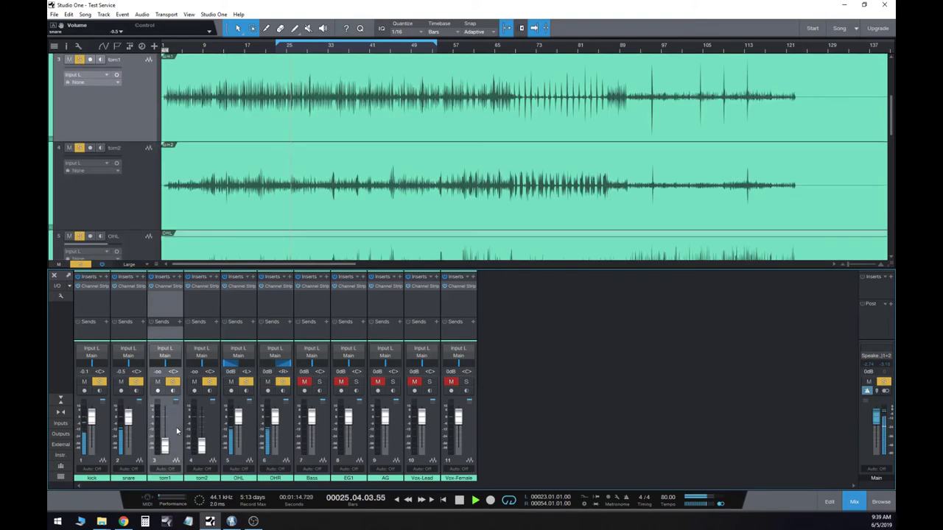
left_click_drag(170, 451, 164, 420)
left_click(201, 447)
left_click_drag(201, 447, 201, 418)
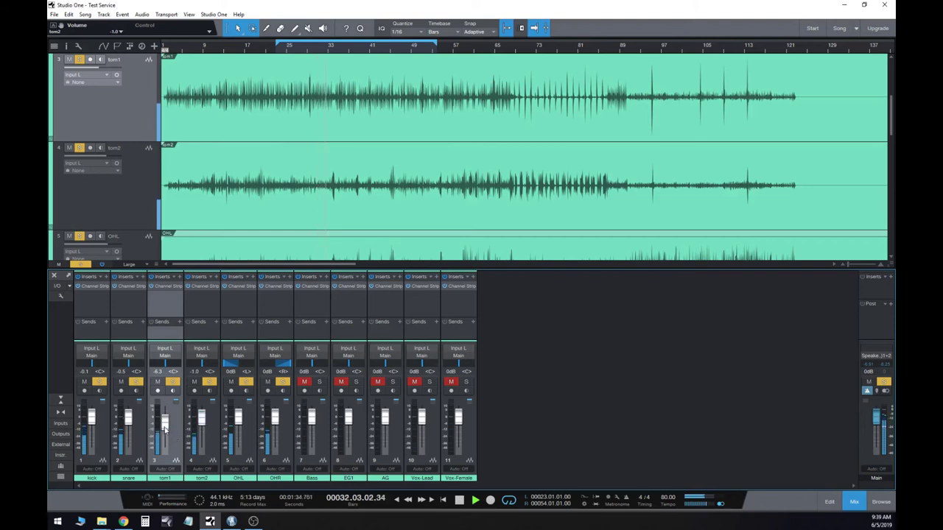
left_click_drag(164, 427, 164, 424)
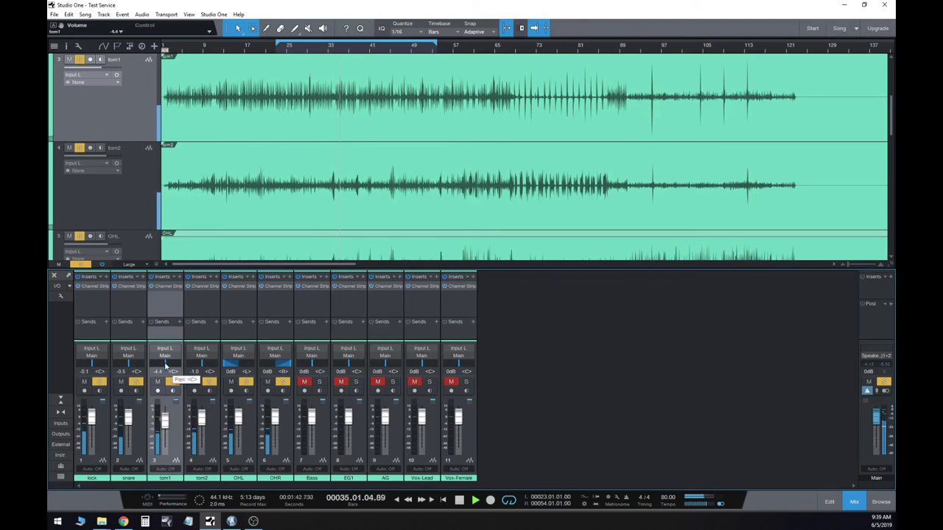
Pan tom1 right to R53, then stop playback
left_click_drag(165, 366, 194, 366)
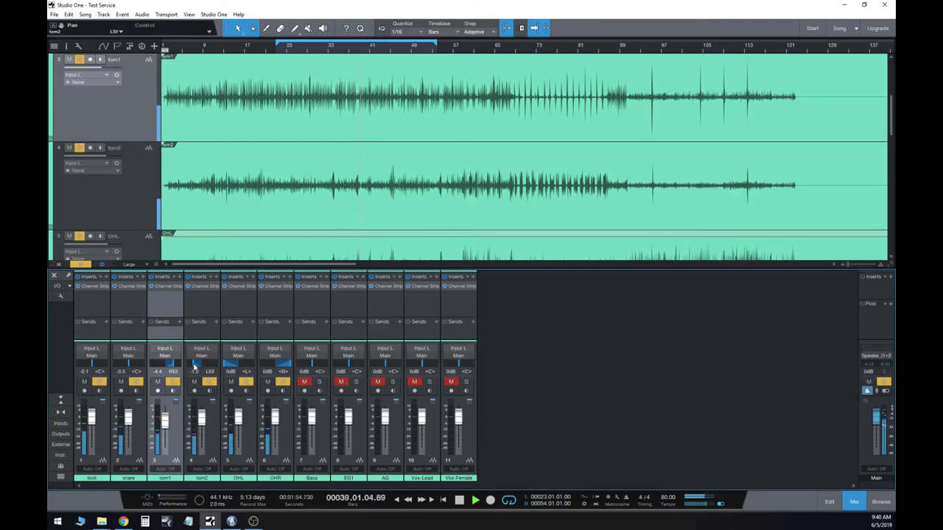
left_click(459, 500)
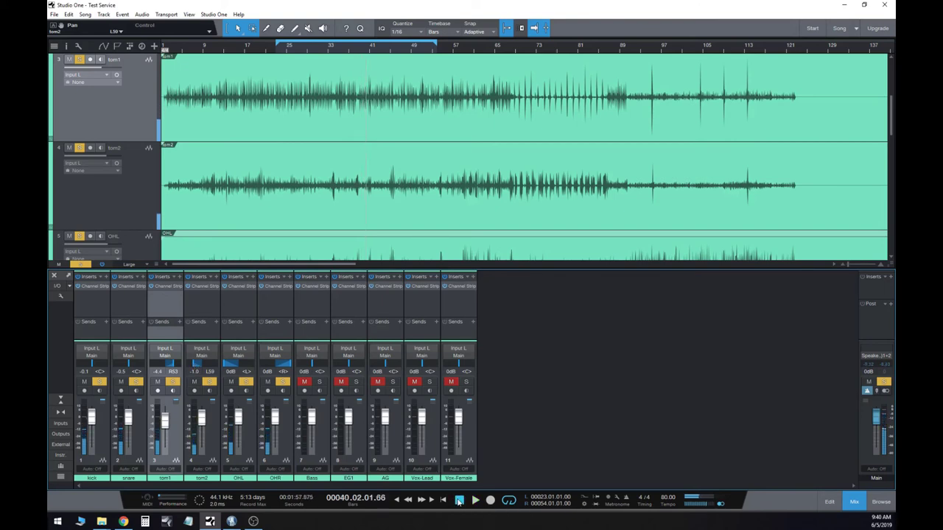